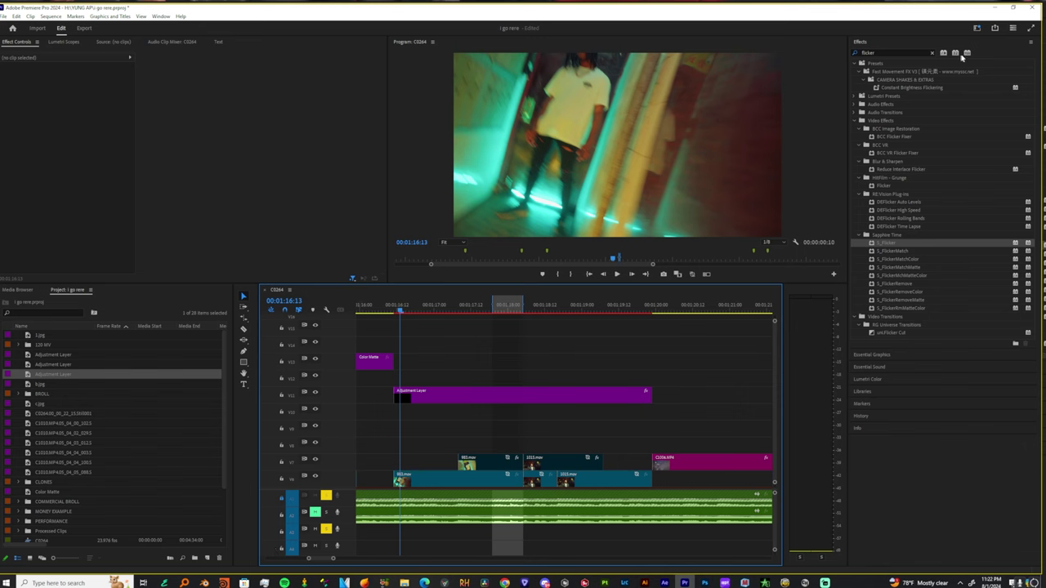
Clear the effects search, remove the adjustment layer on V11 and place the playhead at 00:01:16:15
click(933, 54)
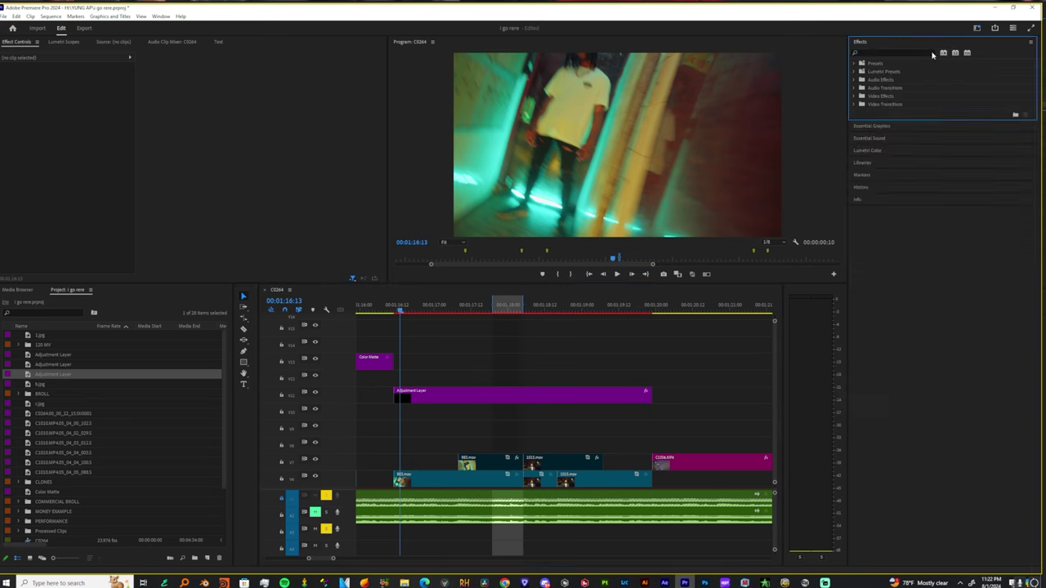
click(455, 307)
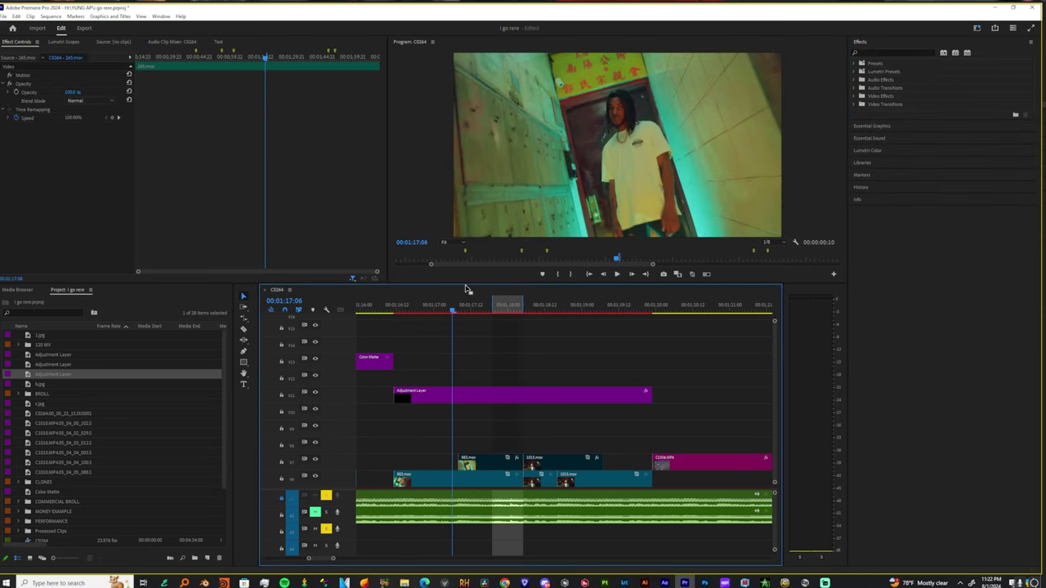
click(444, 309)
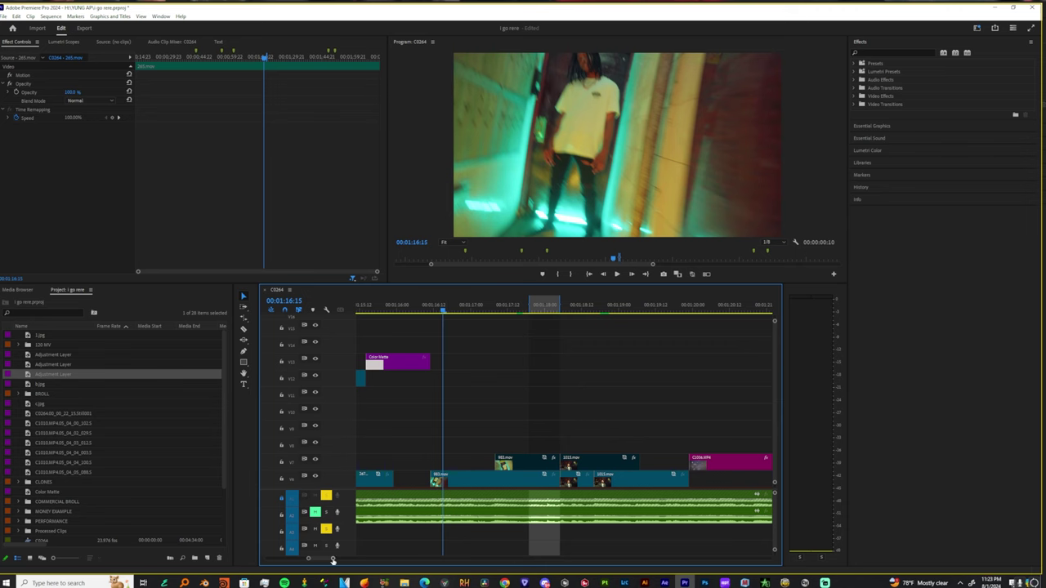
Delete the two V7 clips stacked above 983.mov and 1015.mov in the C0264 sequence
drag(333, 558, 400, 556)
scroll(563, 444, down, 5)
scroll(497, 442, up, 2)
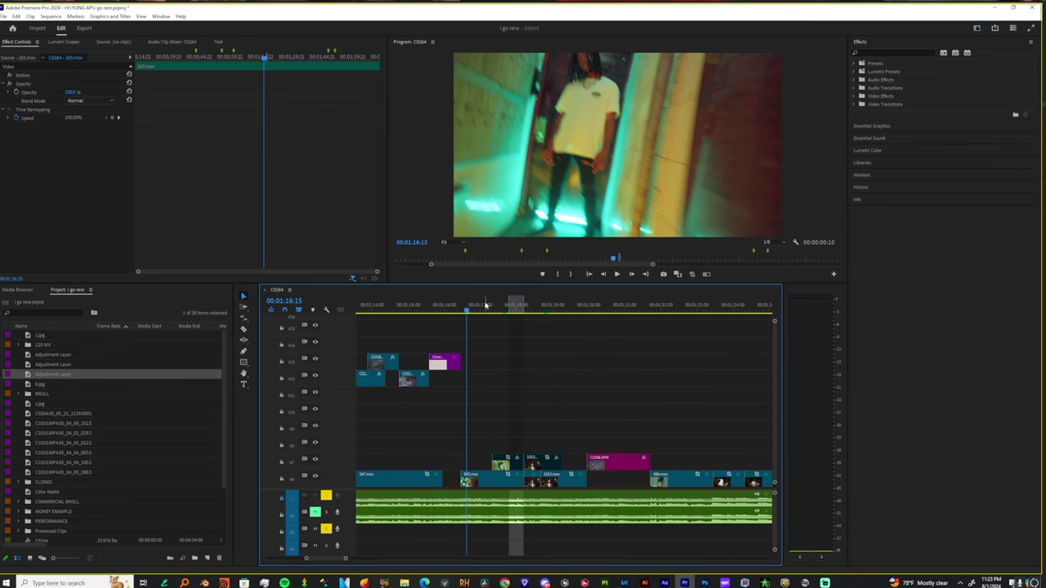
drag(485, 305, 490, 304)
drag(477, 441, 548, 465)
key(Delete)
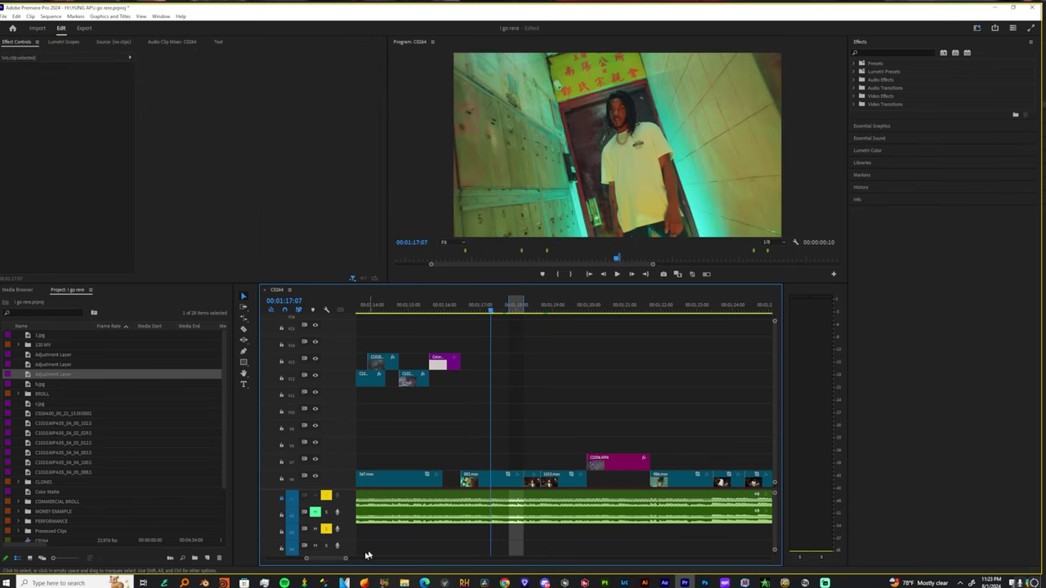
Place an adjustment layer from the project on track V10, starting at the beginning of the 983.mov clip
drag(306, 558, 312, 559)
scroll(572, 449, down, 3)
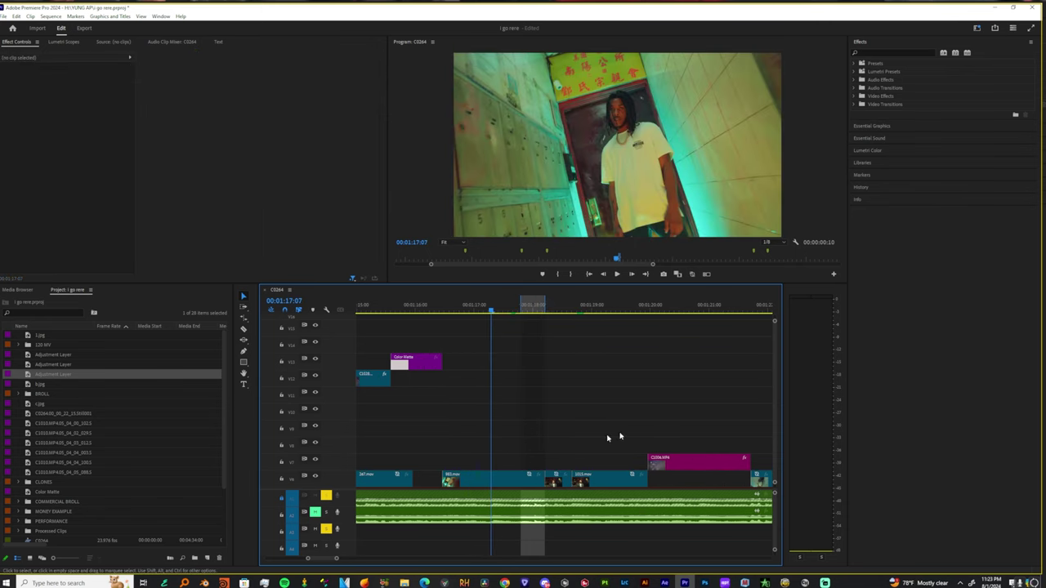
click(518, 485)
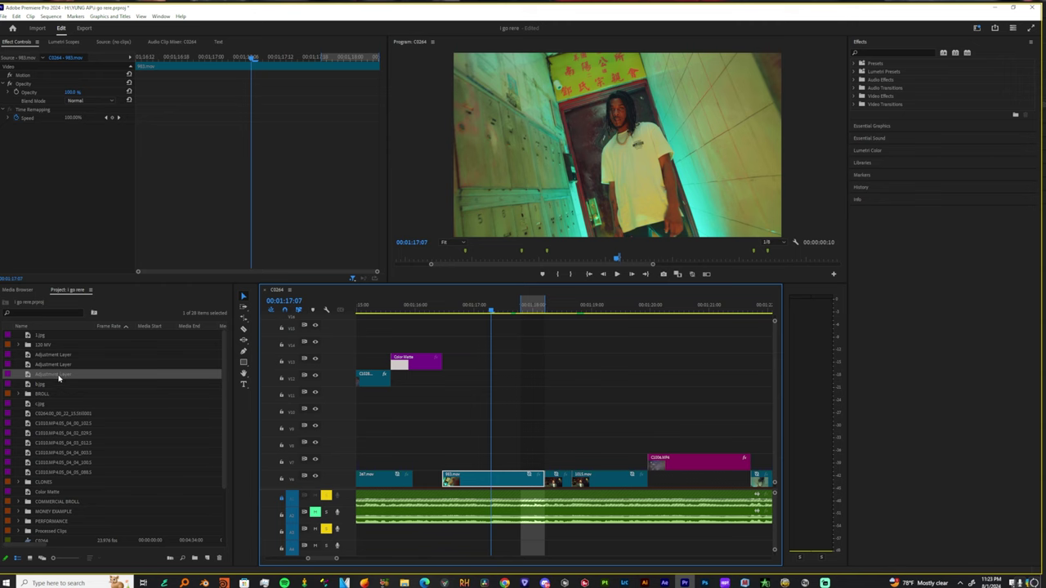
scroll(336, 559, down, 5)
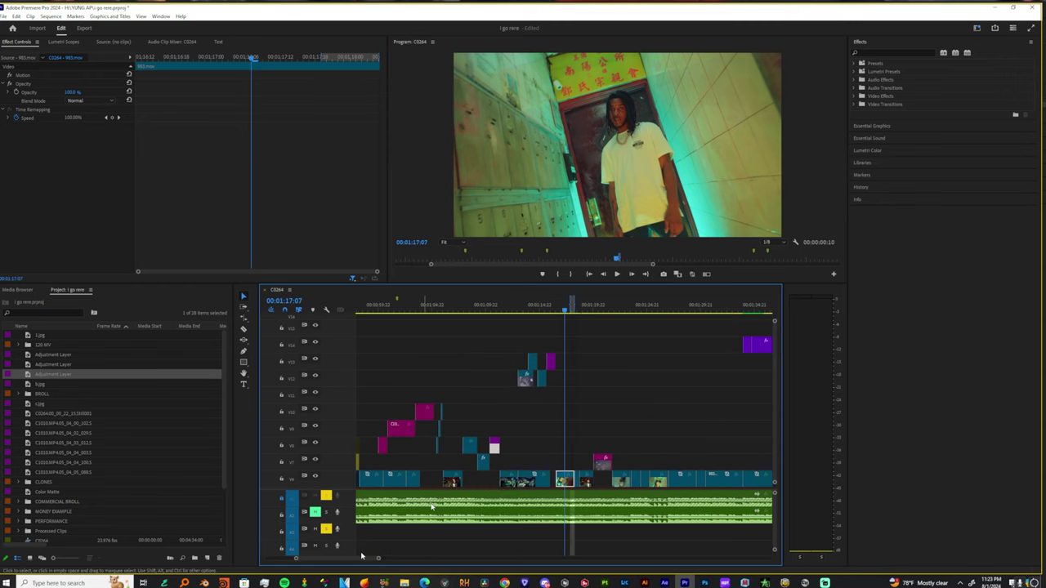
drag(52, 377, 559, 415)
scroll(322, 559, up, 4)
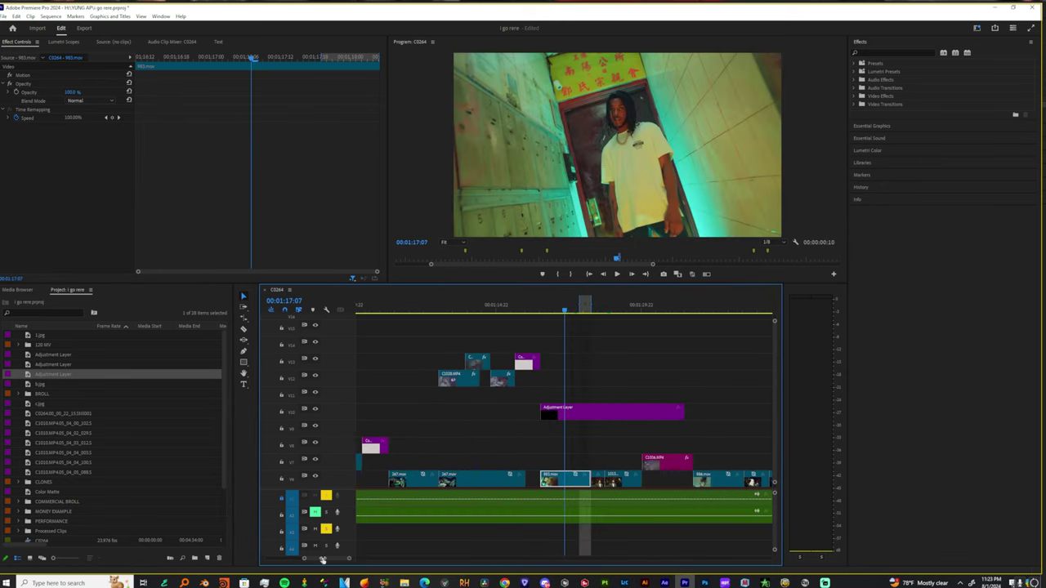
Trim the end of the V10 adjustment layer back to where the magenta V7 clip starts
drag(323, 560, 322, 560)
scroll(560, 453, down, 2)
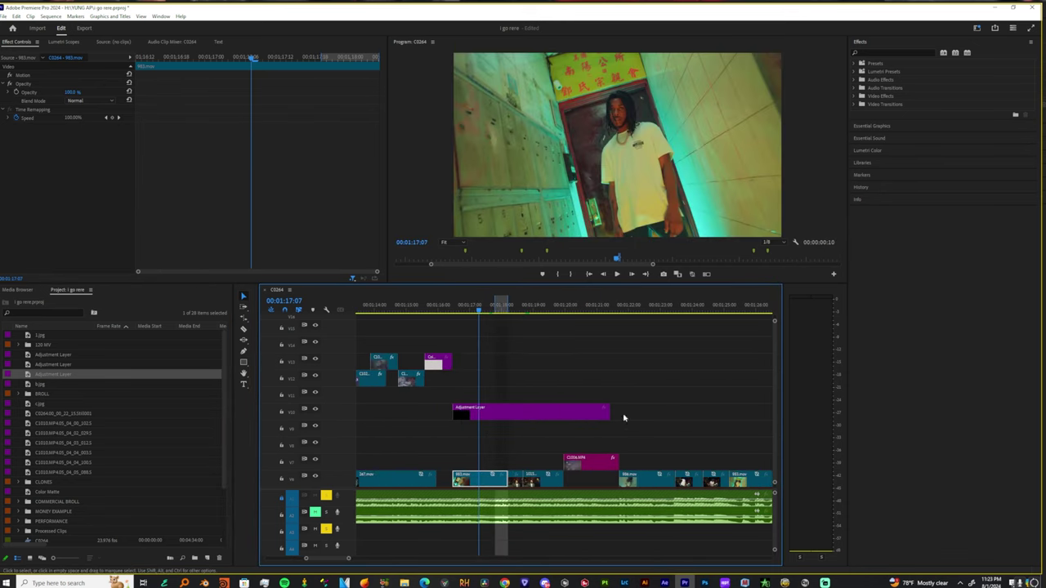
drag(609, 414, 562, 414)
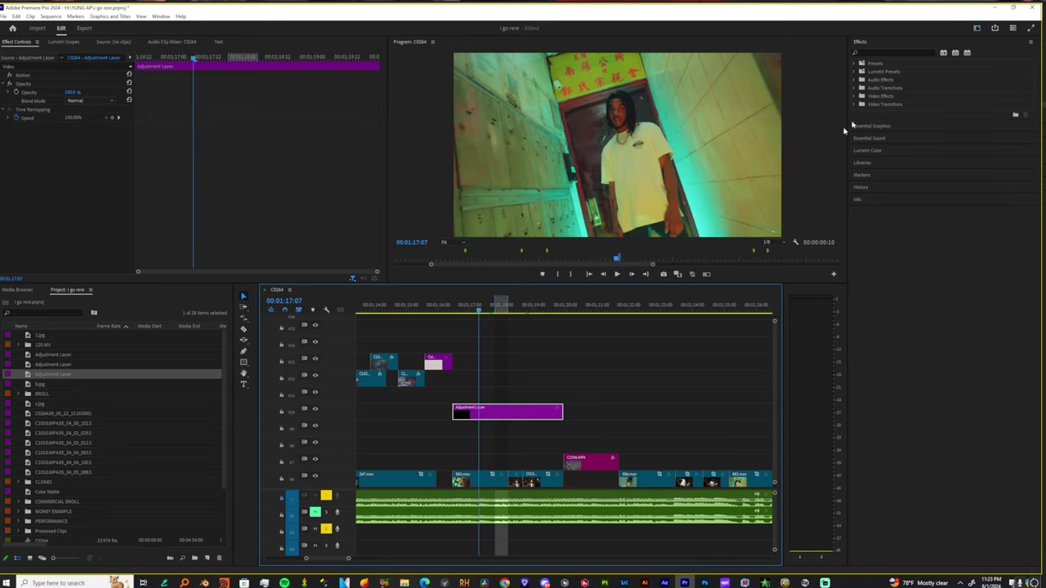
Search the effects for "flicker" and apply S_Flicker to the adjustment layer
click(891, 52)
text(flicker)
drag(882, 243, 491, 412)
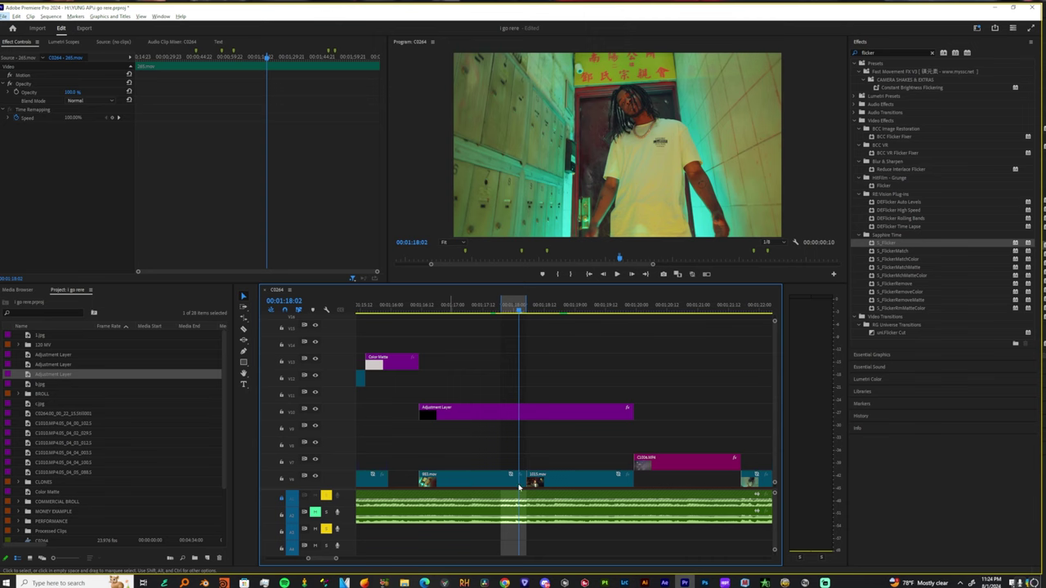
drag(466, 480, 462, 368)
click(549, 452)
key(ctrl+z)
key(ctrl+z)
key(ctrl+z)
key(ctrl+z)
key(ctrl+z)
Duplicate 983.mov and 1015.mov from V6 onto V7, directly above the originals
mouse_move(448, 477)
mouse_down()
mouse_move(452, 459)
mouse_move(459, 465)
mouse_up()
drag(557, 480, 558, 472)
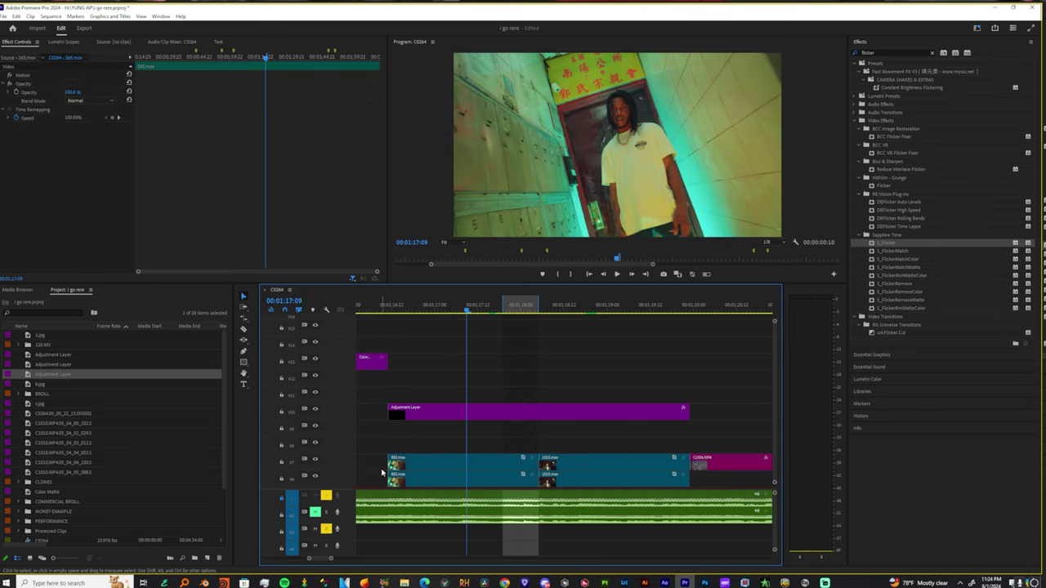
Trim the start of the V7 983.mov copy to 00:01:17:03 and shorten the end of the V7 1015.mov copy
click(465, 309)
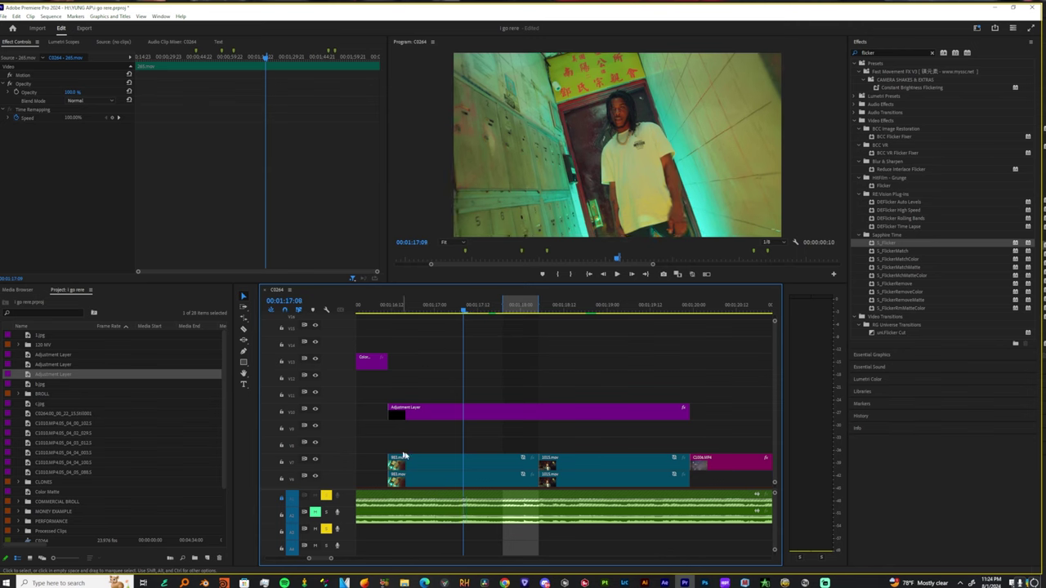
key(space)
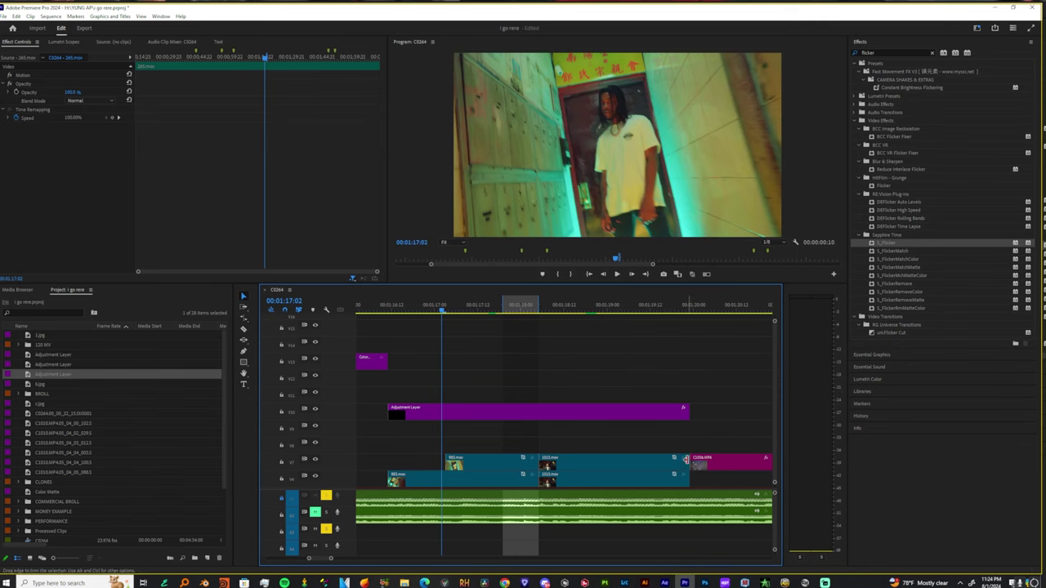
drag(687, 462, 642, 462)
Find the "distort chroma" effect and apply S_DistortChroma to the 983.mov copy on V7, with the playhead at 00:01:17:03
click(482, 465)
click(447, 307)
click(446, 306)
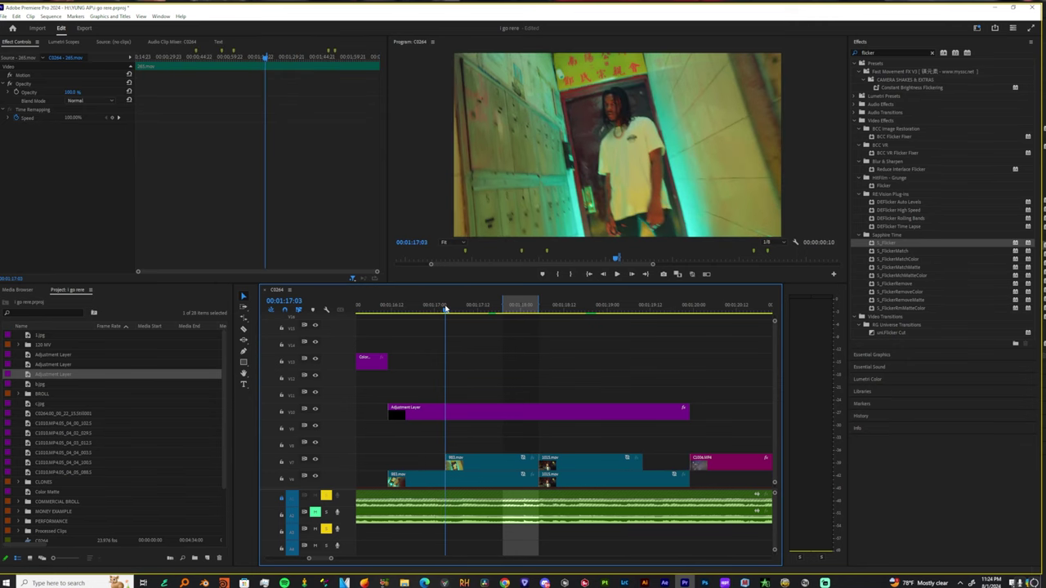
click(880, 52)
drag(893, 112, 474, 464)
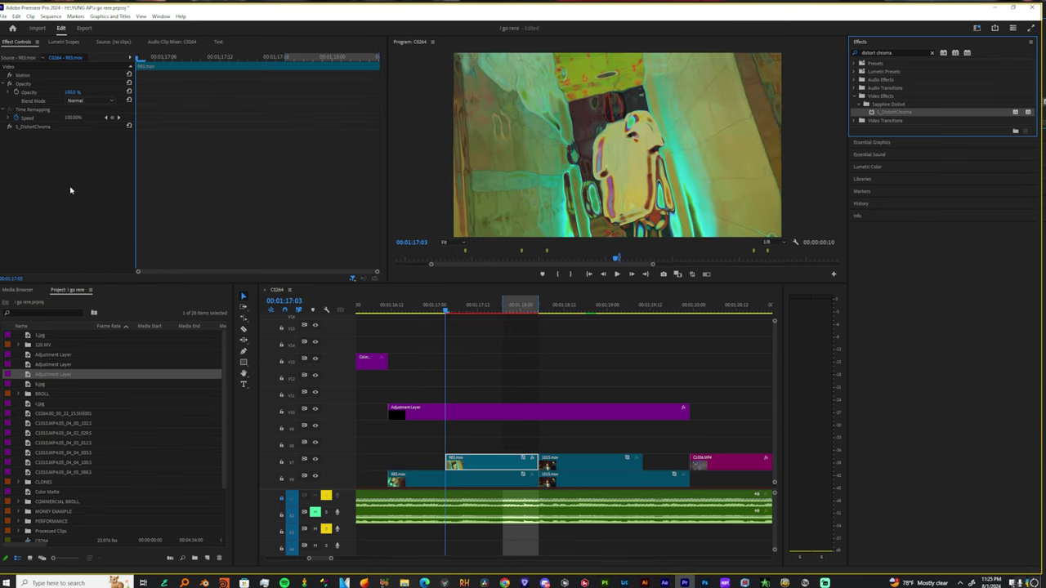
Show all properties in Effect Controls and enlarge the panel so the S_DistortChroma parameters fit
click(354, 280)
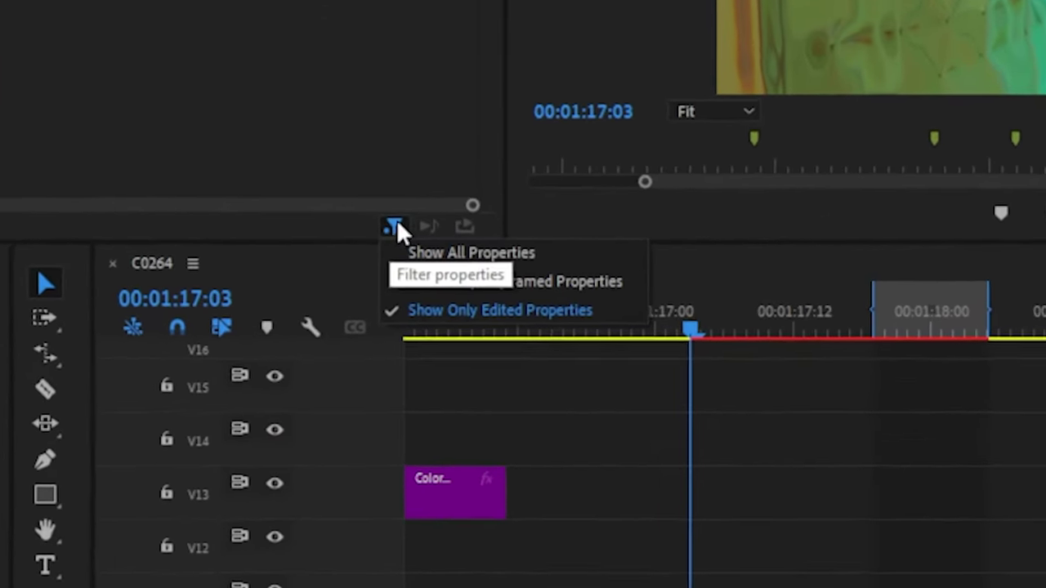
click(454, 254)
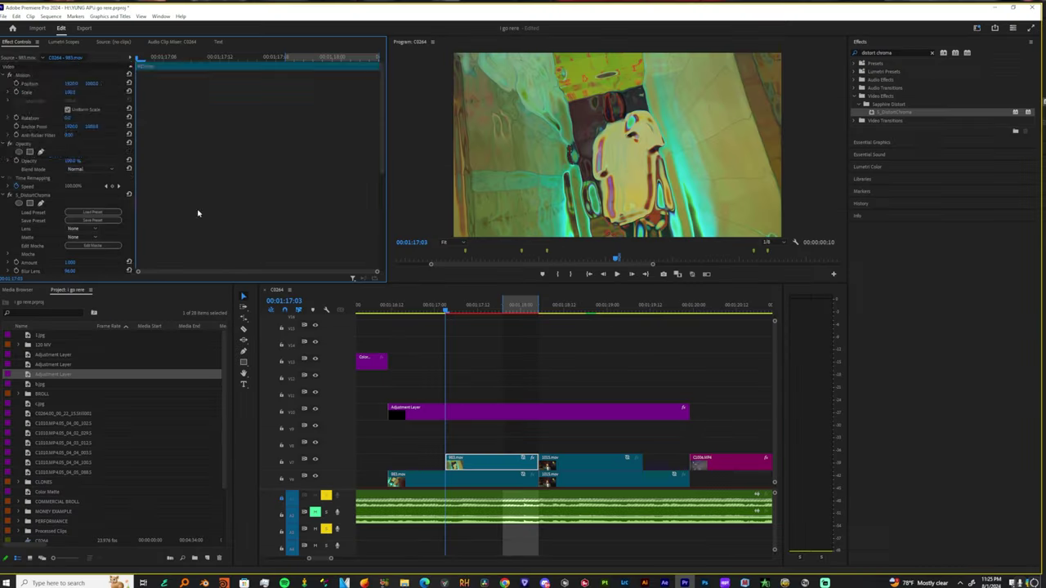
scroll(199, 210, down, 7)
scroll(199, 211, up, 3)
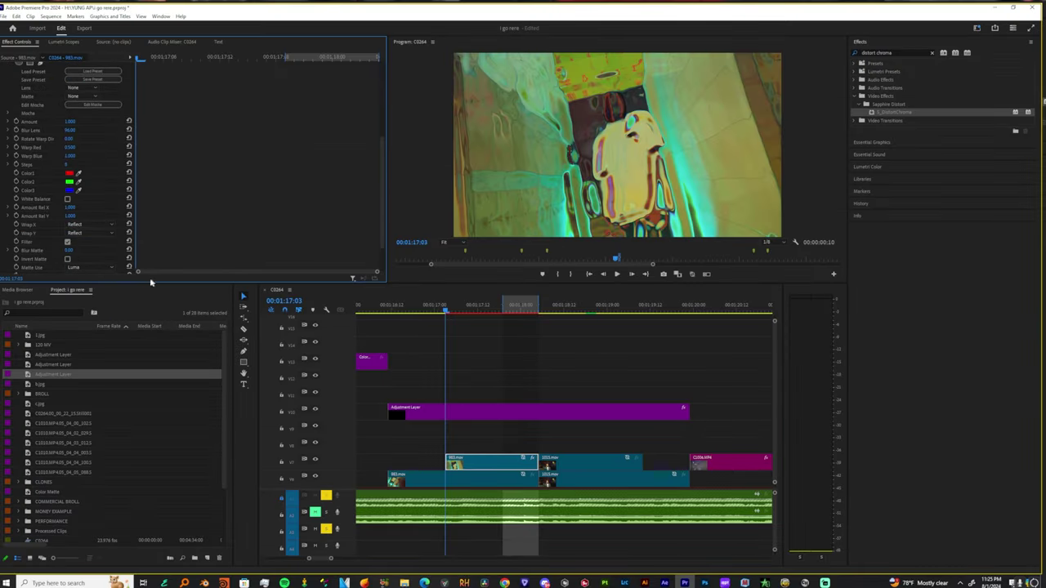
drag(147, 282, 148, 356)
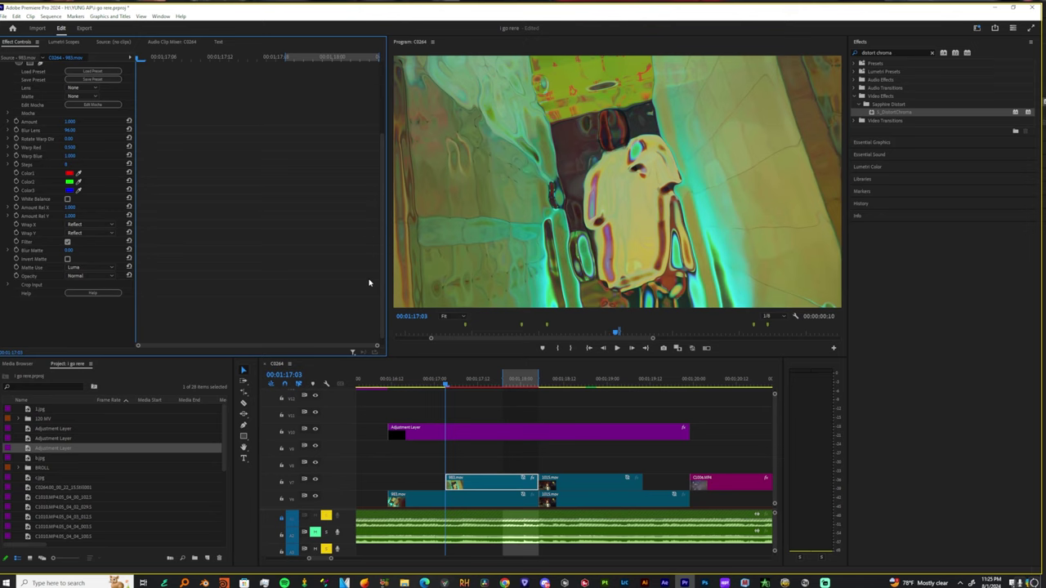
mouse_move(387, 283)
mouse_down()
mouse_move(331, 285)
mouse_move(448, 293)
mouse_move(398, 294)
mouse_up()
At 00:01:18:04, near the end of the V7 983.mov copy, enable keyframing for S_DistortChroma's Amount and Blur Lens
drag(490, 381, 537, 381)
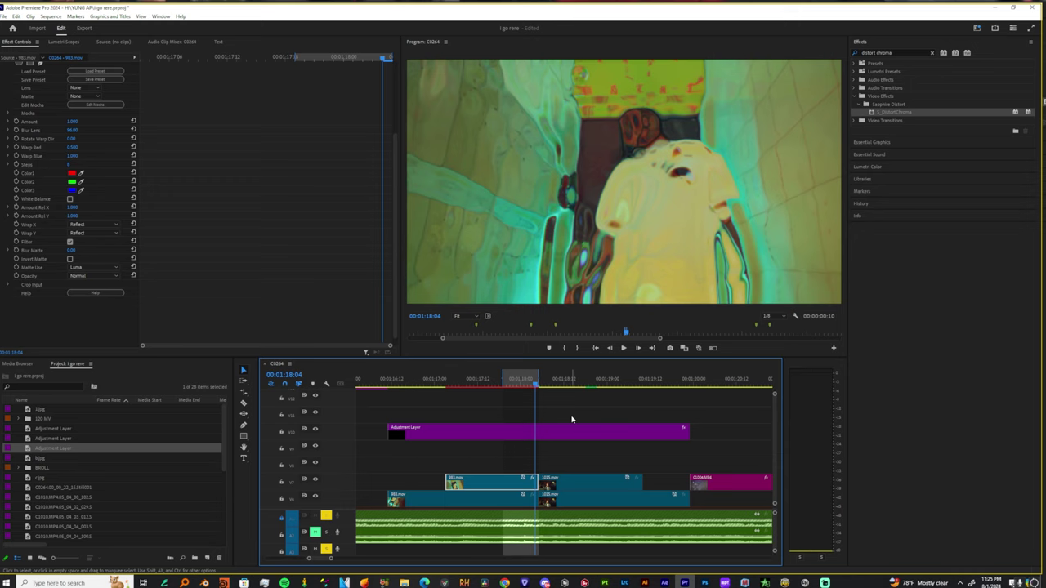
click(548, 500)
click(491, 482)
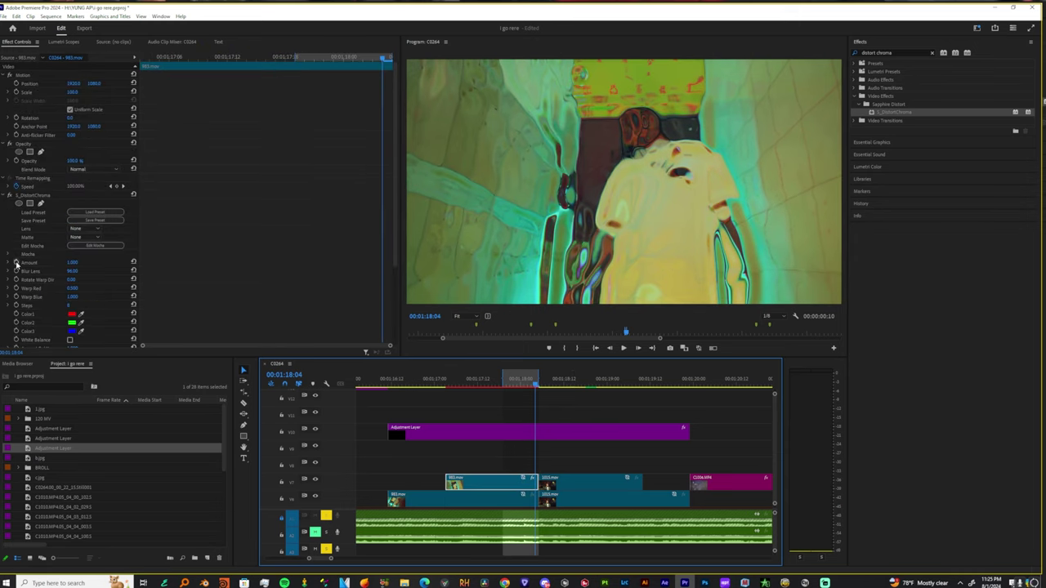
click(16, 263)
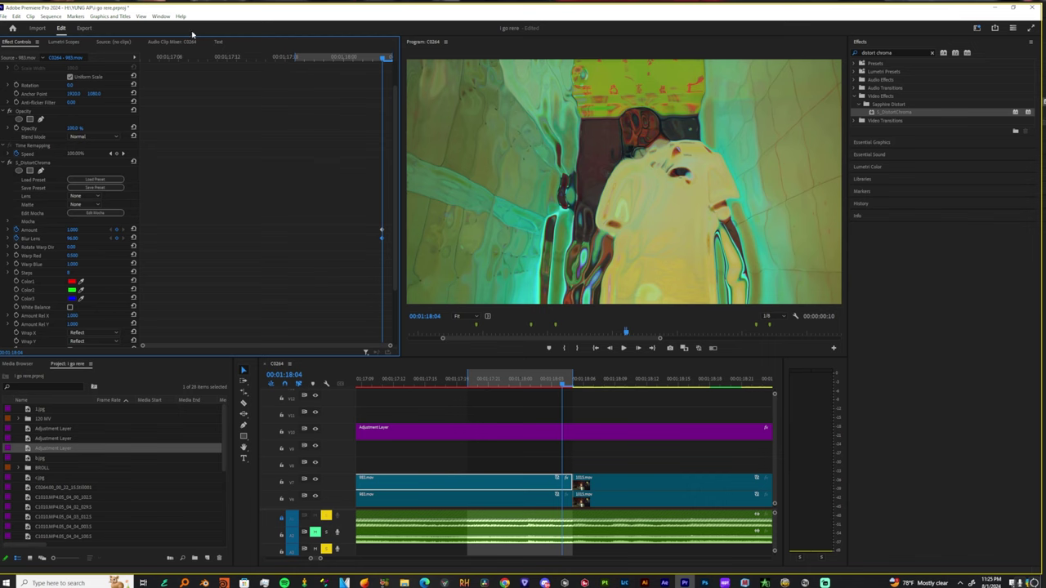
At 00:01:17:06, keyframe both Blur Lens and Amount to 0
click(168, 58)
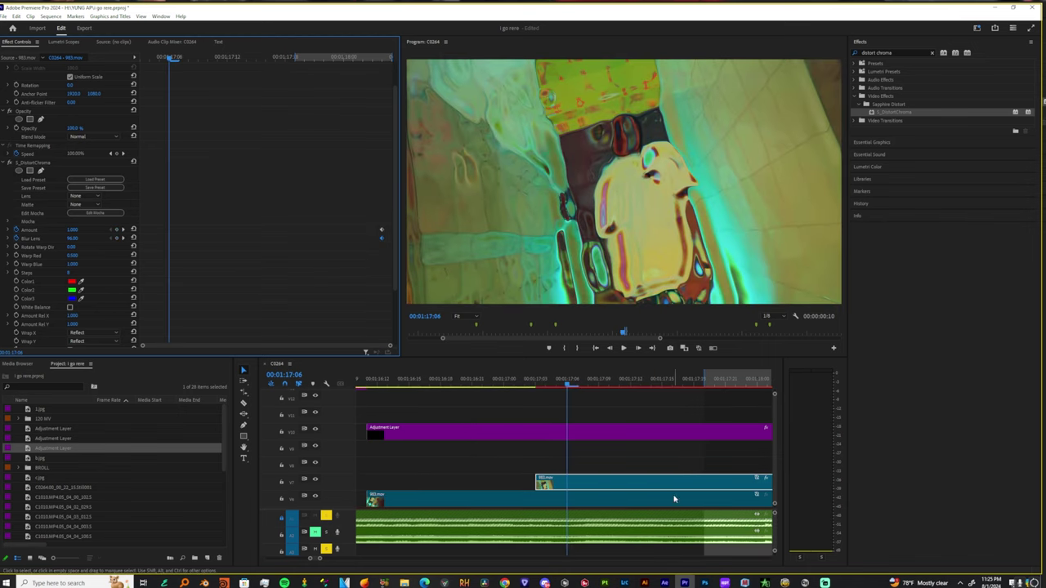
scroll(676, 498, down, 3)
click(75, 237)
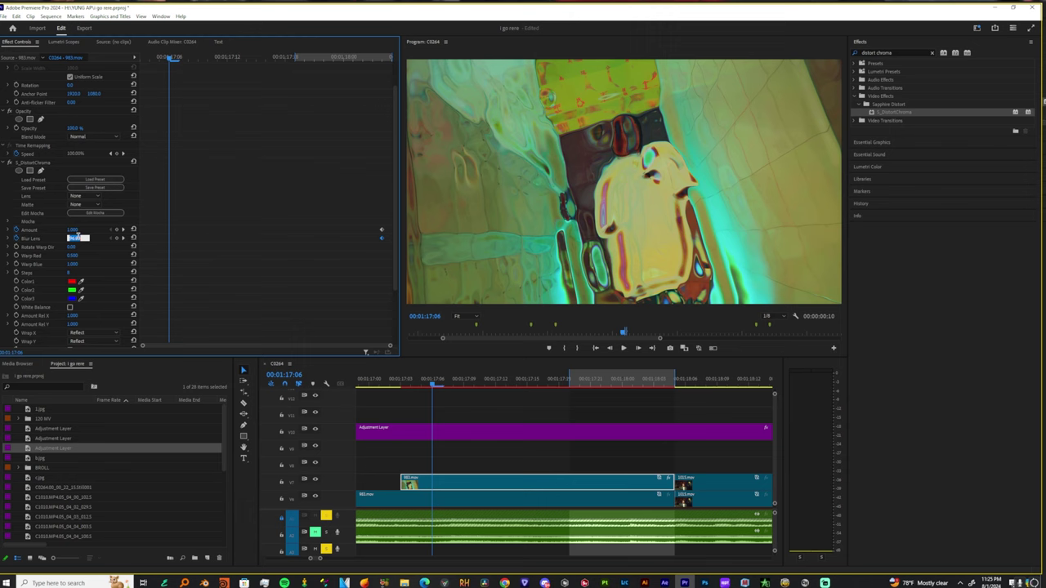
text(0)
key(Return)
click(73, 230)
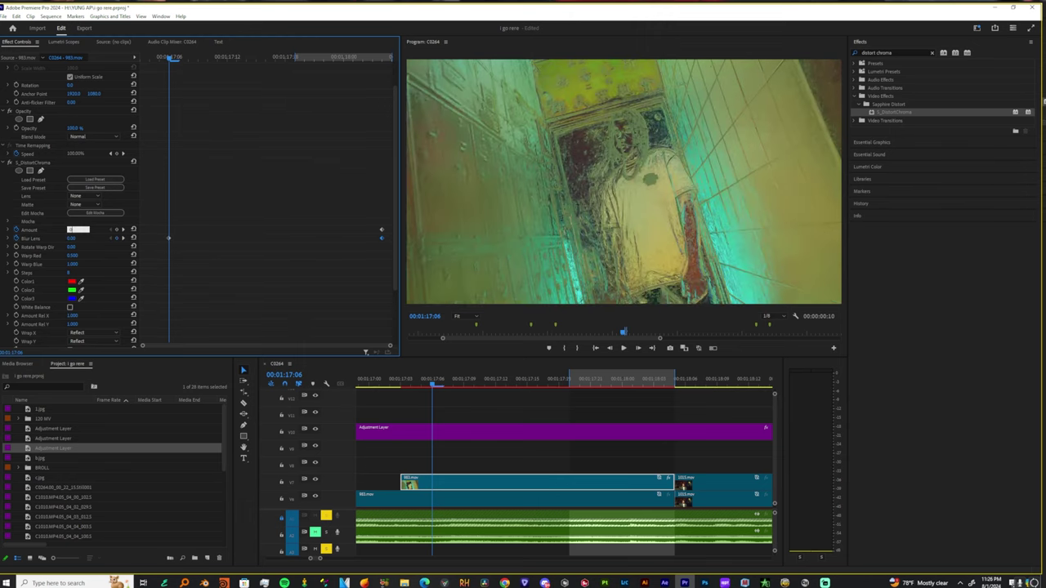
click(245, 258)
At the 00:01:18:04 keyframe, raise Blur Lens to about 2900 and keep Amount at 1
click(665, 381)
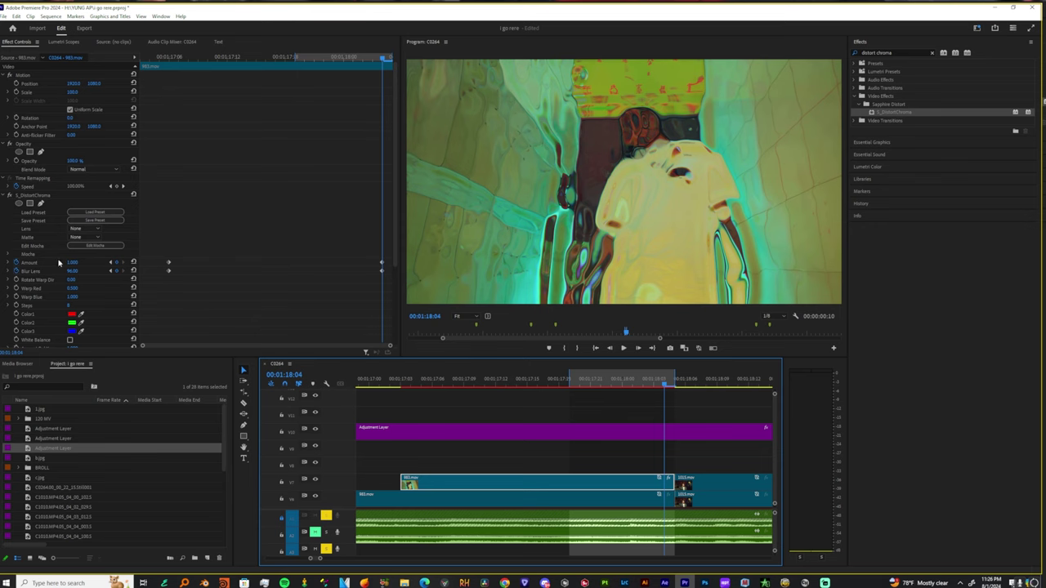
click(72, 262)
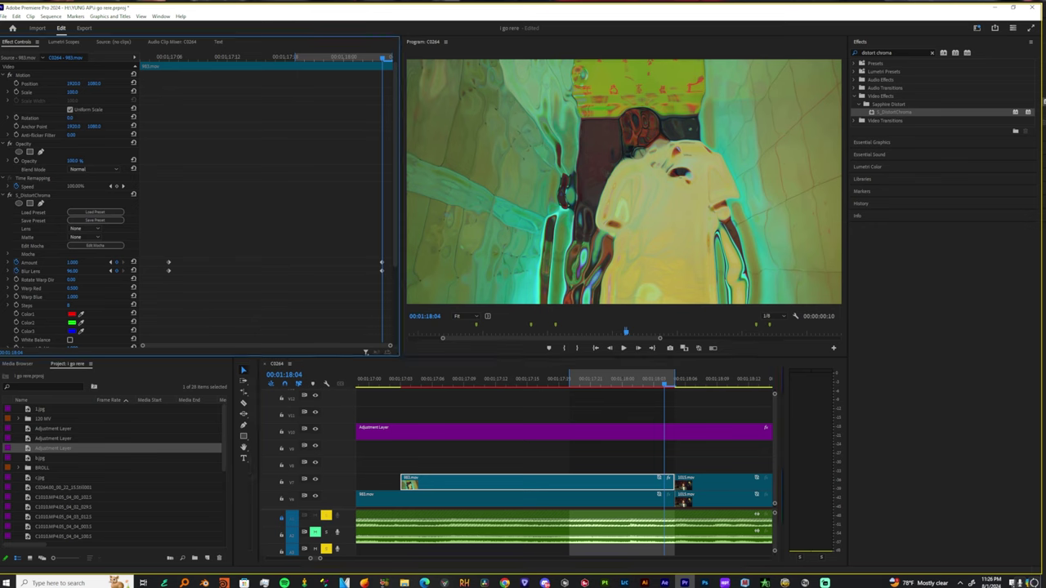
drag(73, 271, 368, 271)
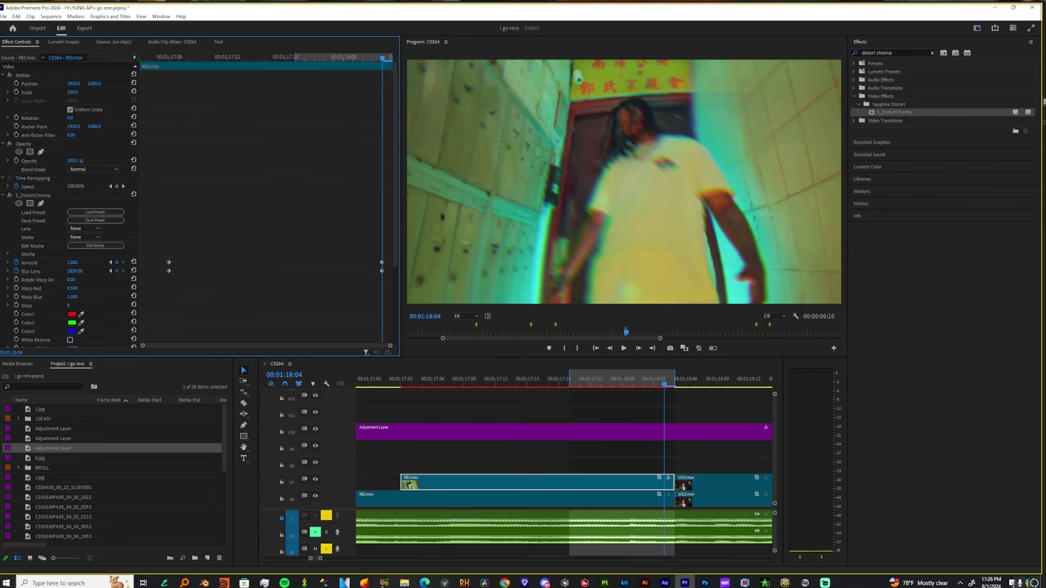
drag(212, 270, 215, 295)
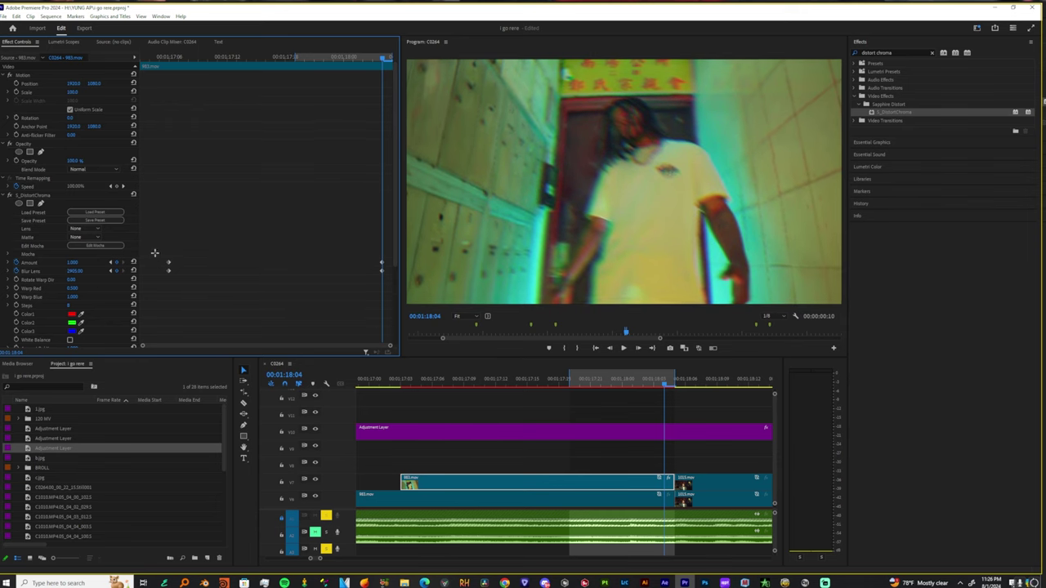
Select all Amount and Blur Lens keyframes and apply Ease In and Ease Out to them
drag(154, 253, 374, 316)
right_click(382, 262)
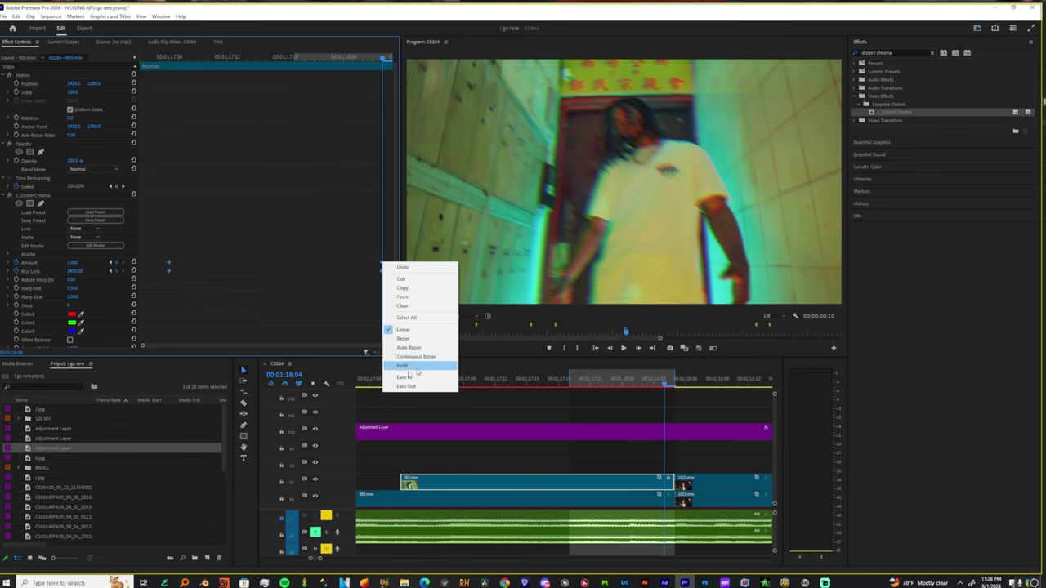
click(410, 387)
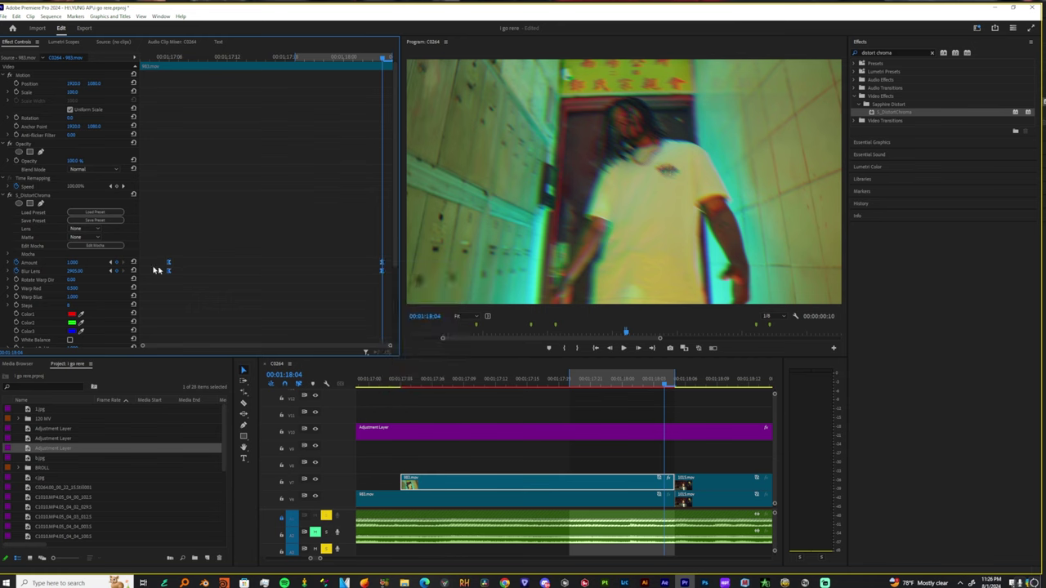
Show the Amount and Blur Lens graphs and stretch Amount's Bezier handles into a slow start with a steep rise at the last keyframe
click(10, 262)
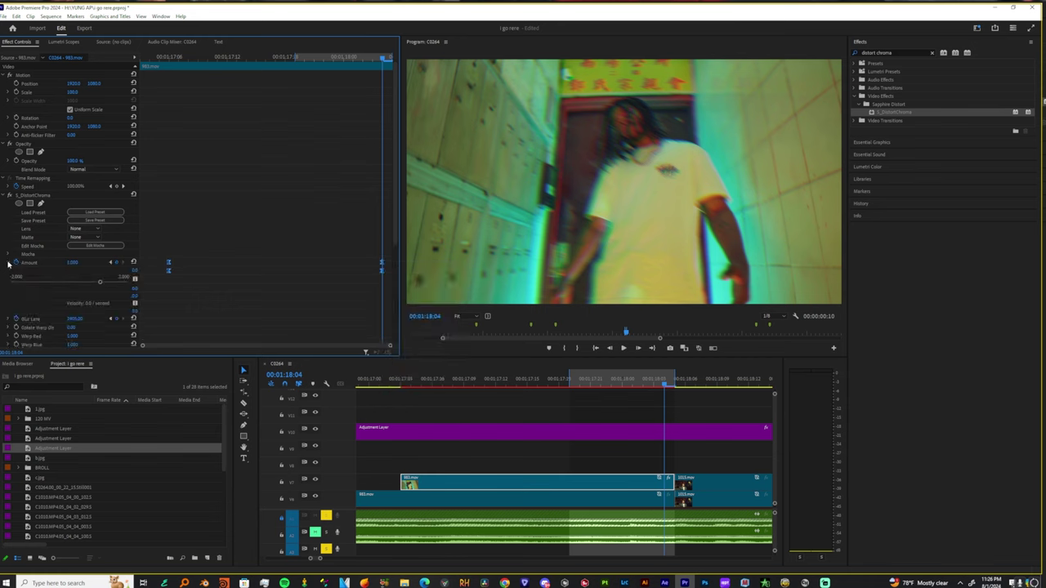
click(8, 320)
scroll(290, 299, down, 3)
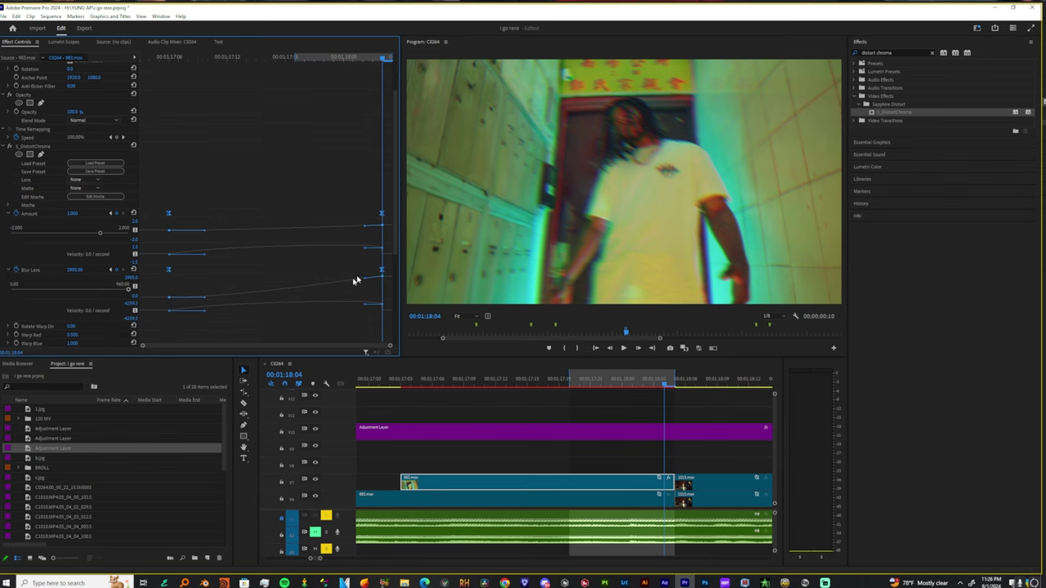
click(349, 214)
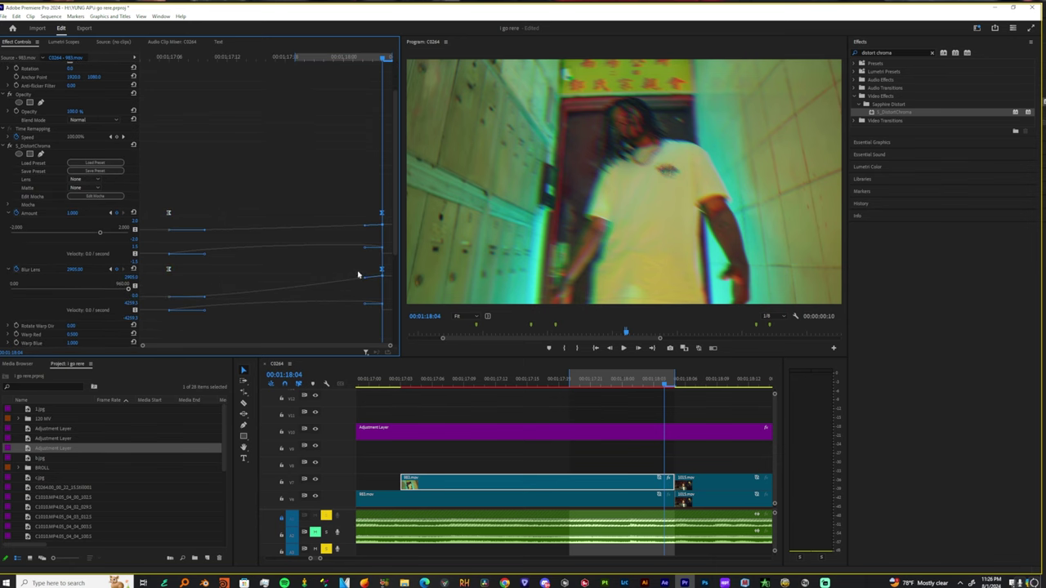
click(365, 226)
drag(365, 226, 382, 243)
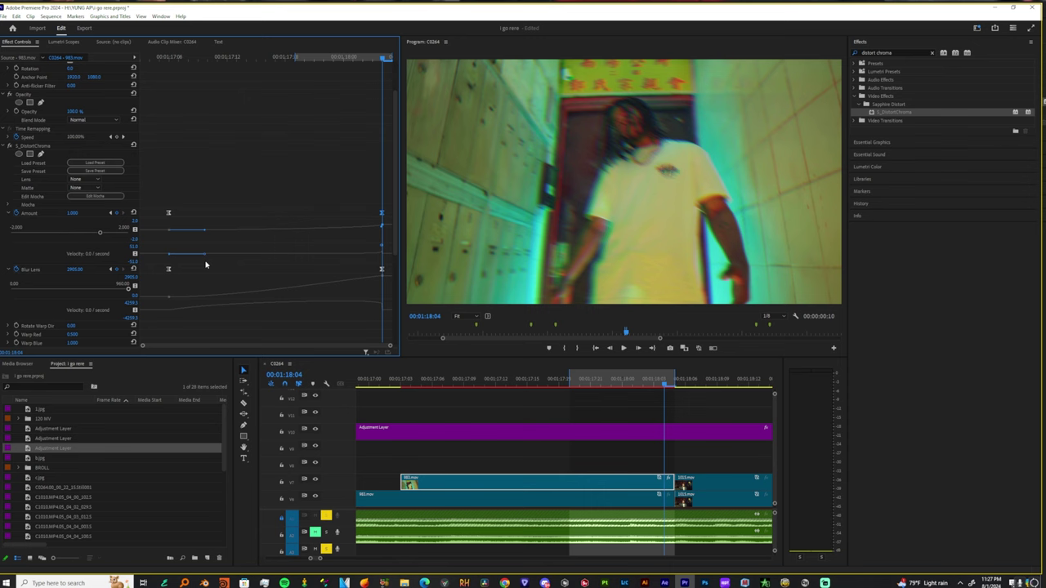
drag(207, 259, 279, 257)
Reshape the Blur Lens curve by stretching its keyframe handles so it ramps up sharply near the cut
drag(392, 296, 357, 272)
drag(199, 287, 142, 328)
drag(207, 300, 382, 279)
drag(600, 384, 648, 425)
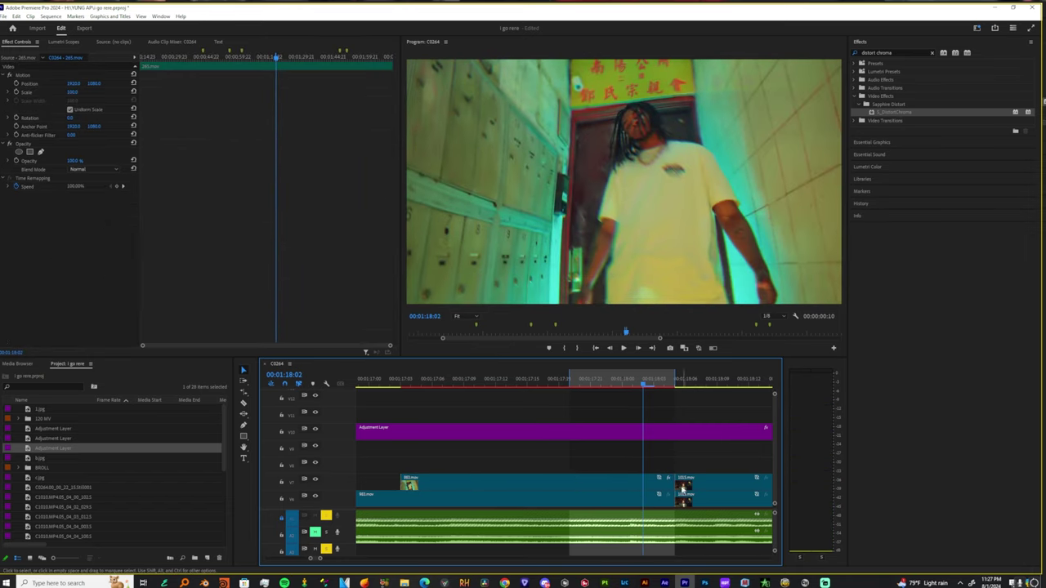
Copy S_DistortChroma from the V7 983.mov clip and paste it onto the V7 1015.mov clip at 00:01:18:05
scroll(645, 470, down, 4)
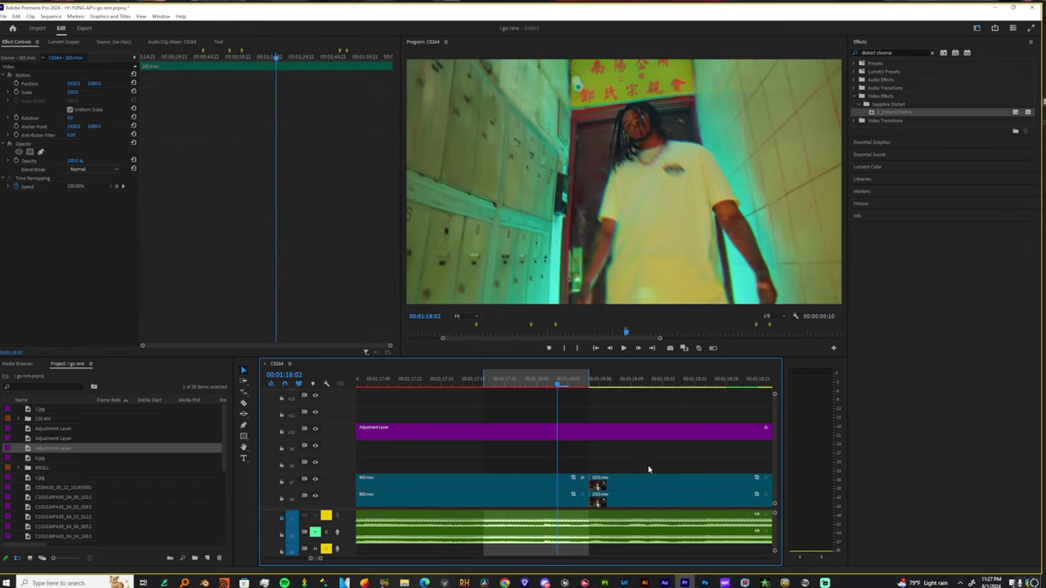
click(530, 382)
click(500, 487)
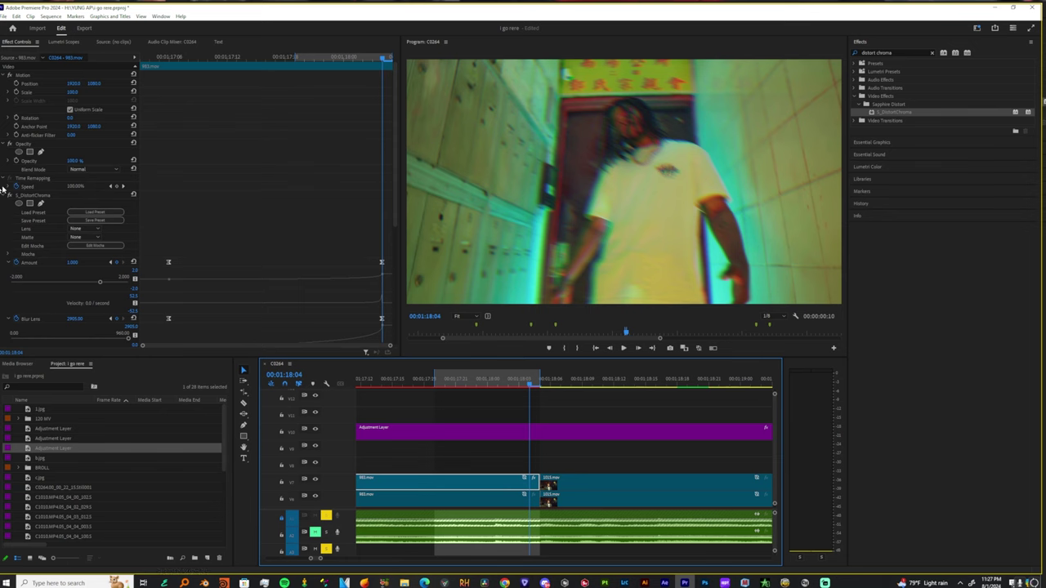
click(36, 197)
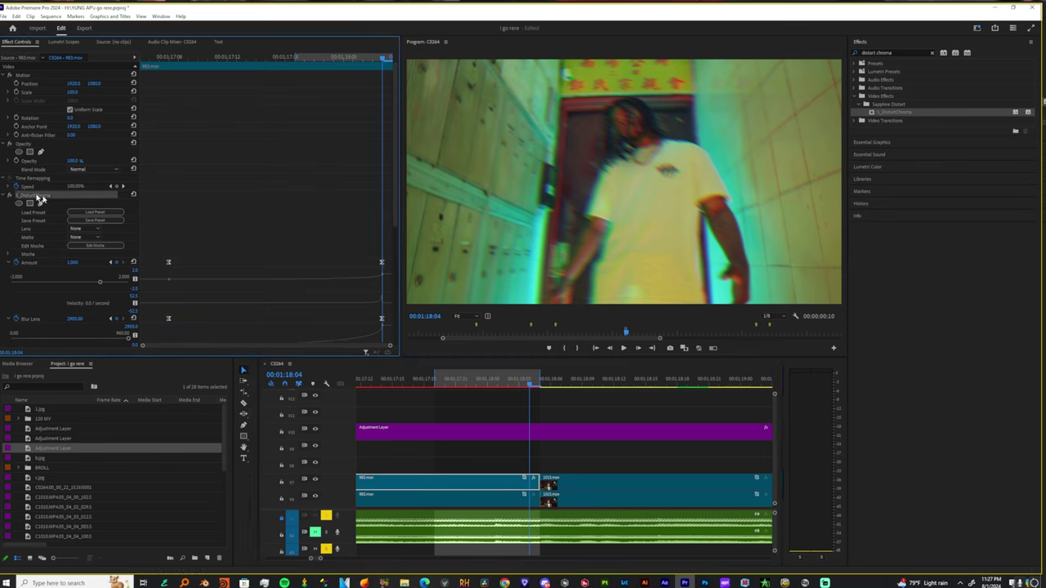
click(527, 384)
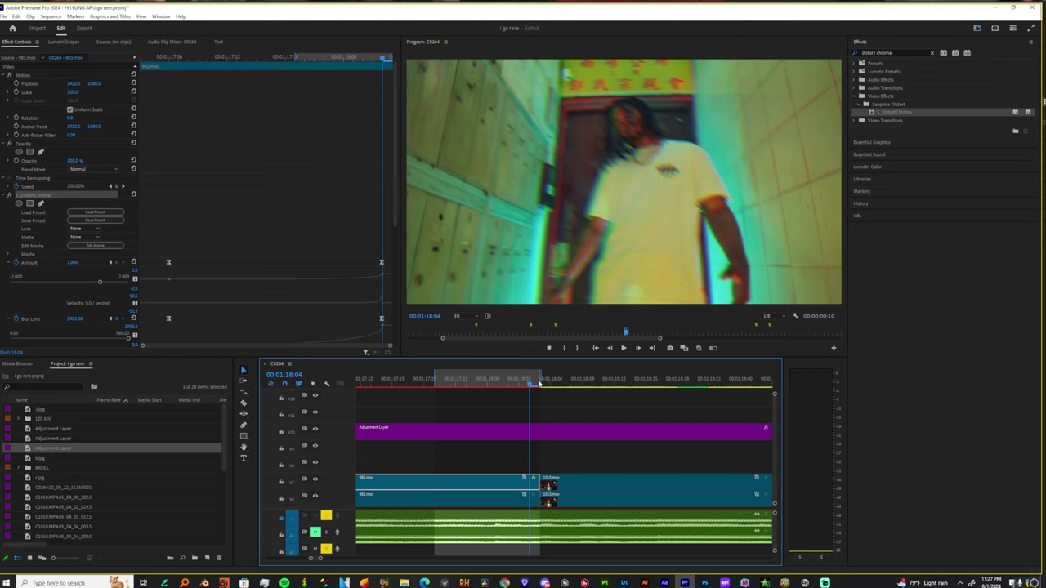
click(539, 384)
click(553, 485)
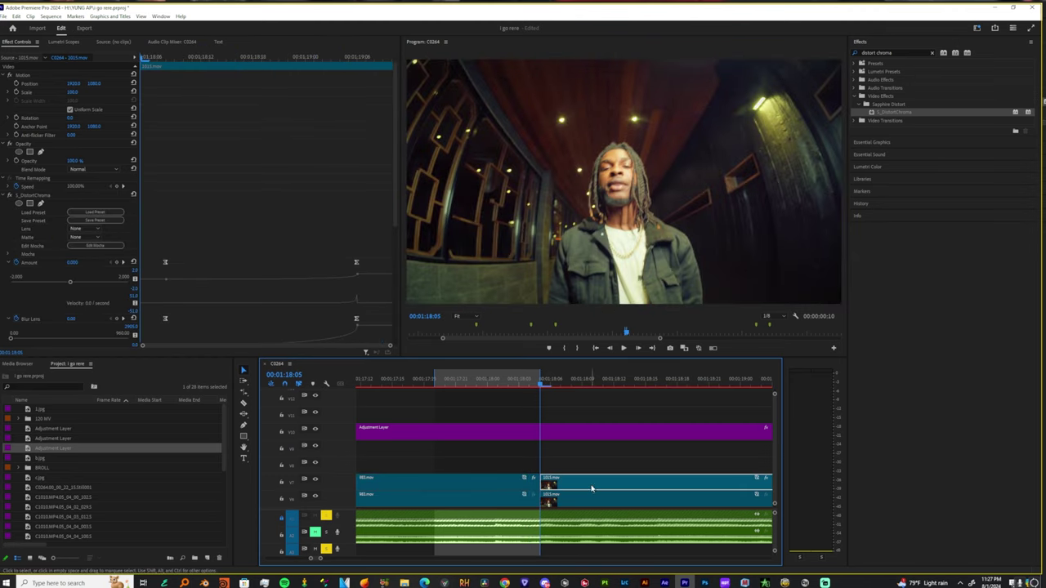
On the V7 1015.mov clip, delete the first Amount and Blur Lens keyframes and move the remaining pair to the clip's first frame
drag(209, 247, 118, 347)
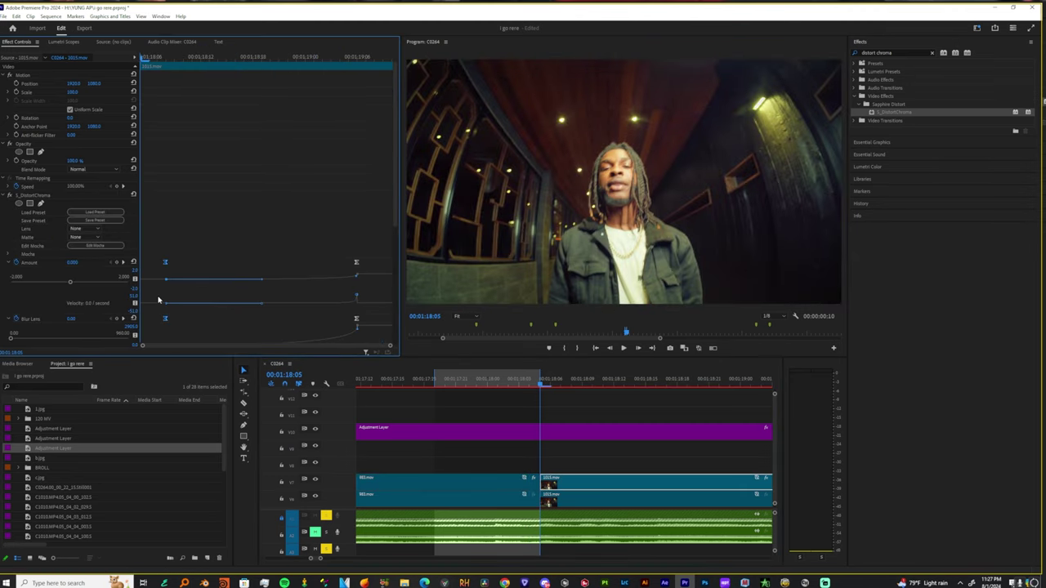
key(Delete)
scroll(355, 265, down, 1)
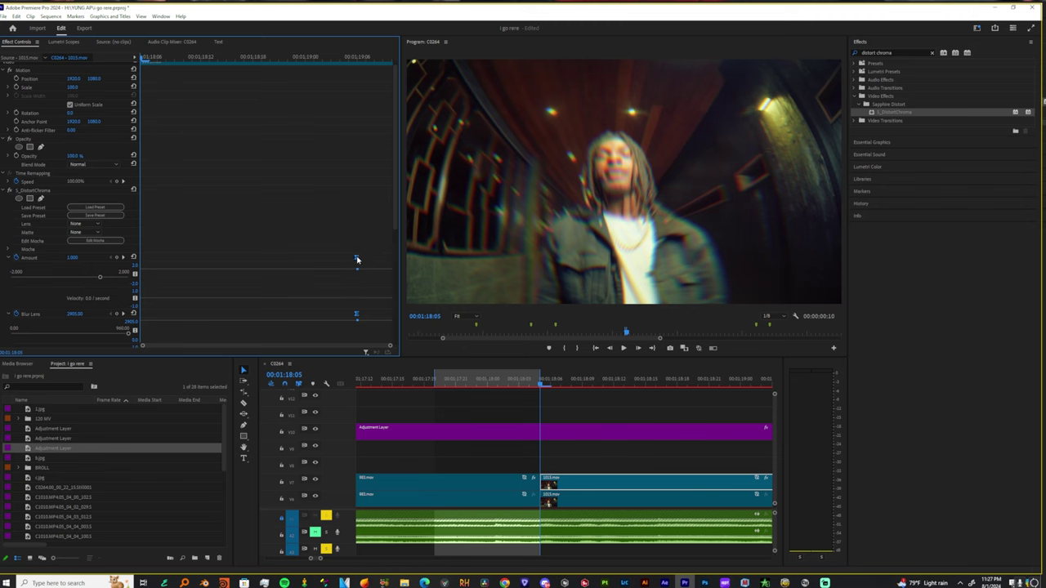
drag(356, 260, 191, 260)
click(614, 472)
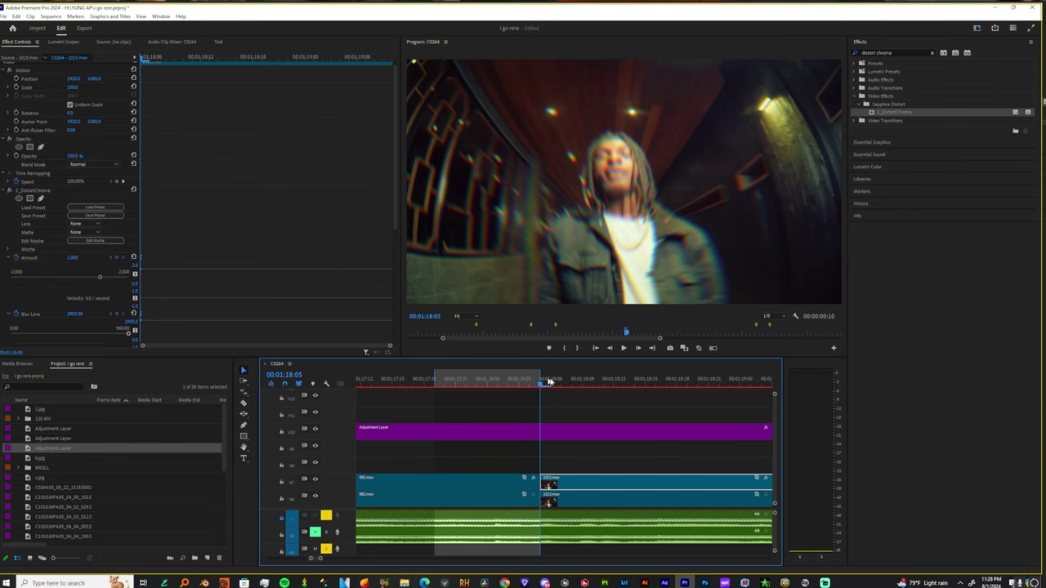
At 00:01:18:20, keyframe the 1015.mov clip's Amount to 0 and lengthen the handles of the Amount curve
drag(546, 381, 685, 389)
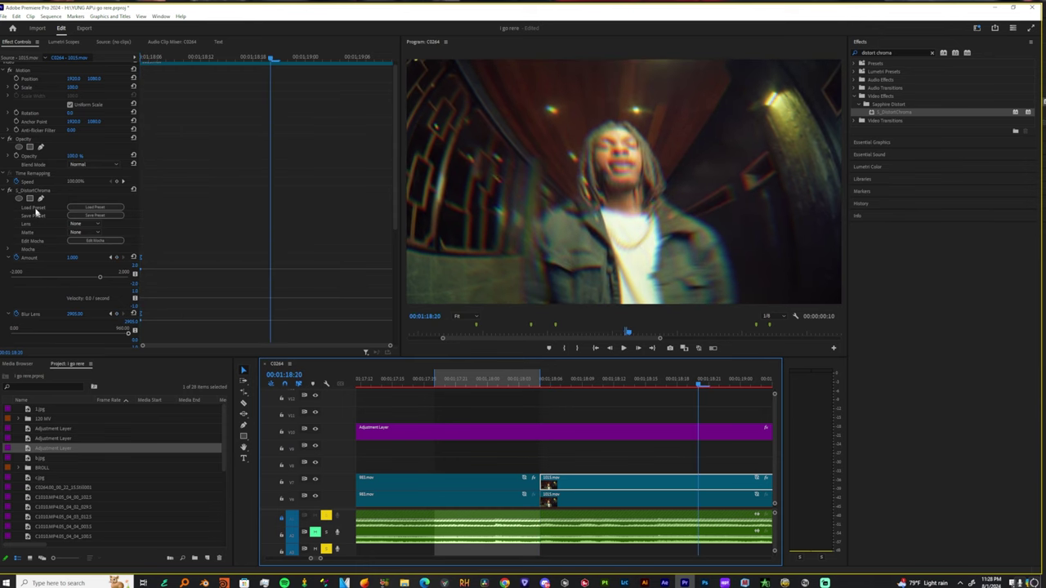
click(73, 258)
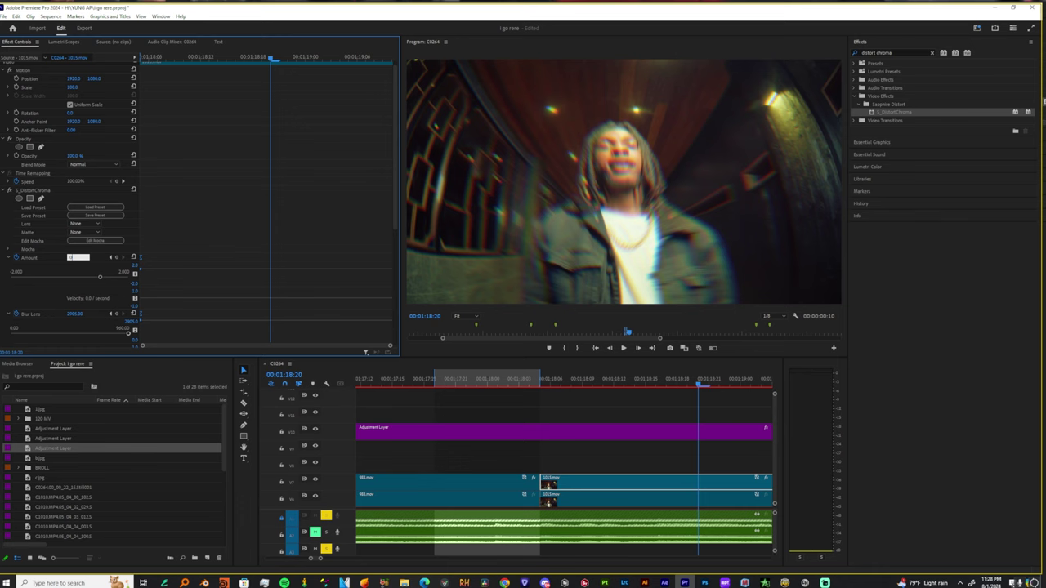
key(Return)
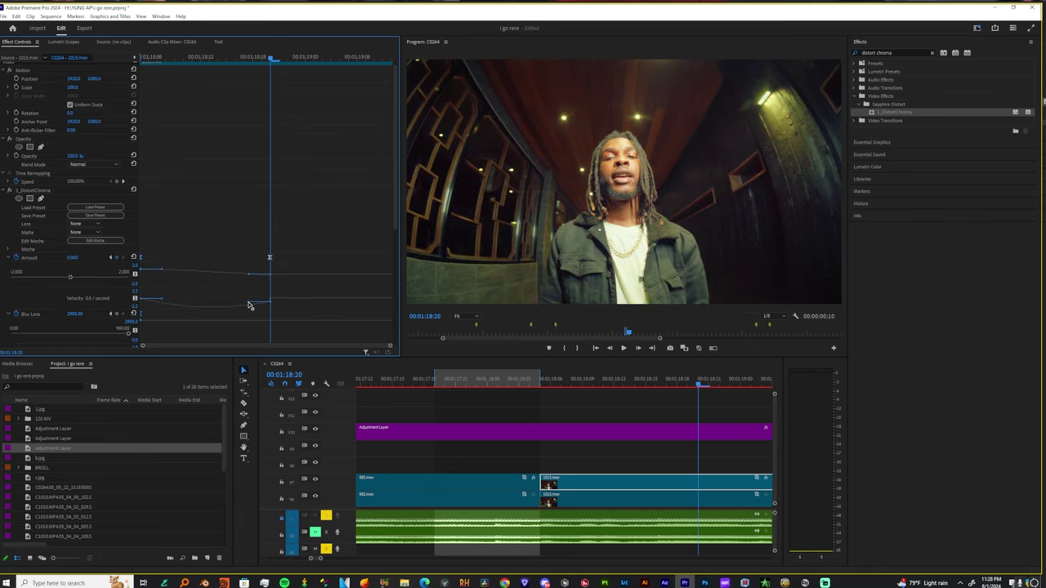
drag(198, 306, 186, 306)
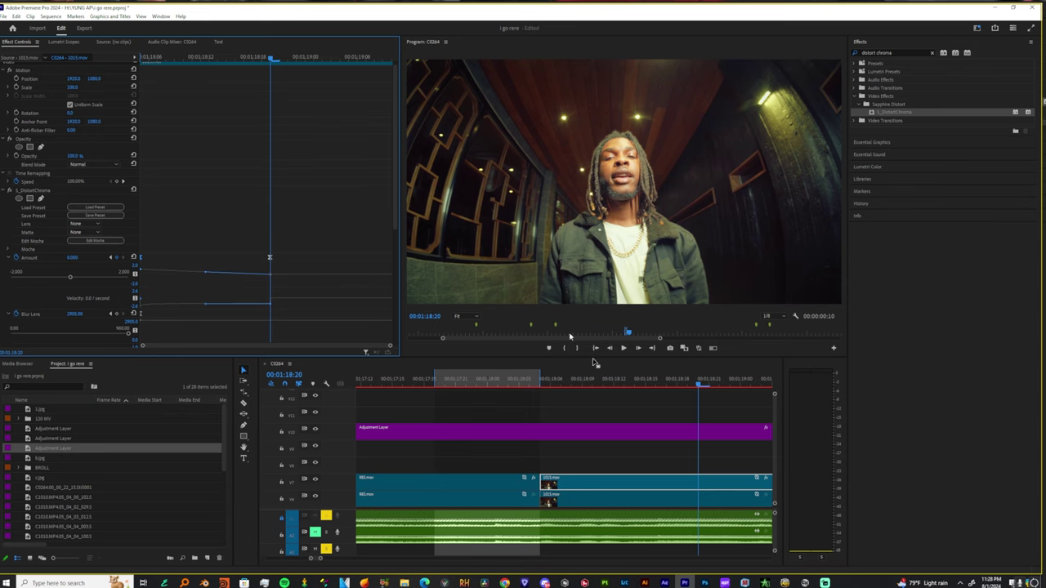
Find S_HueSatBright among the effects and apply it to the V7 983.mov clip before the cut
scroll(517, 477, up, 3)
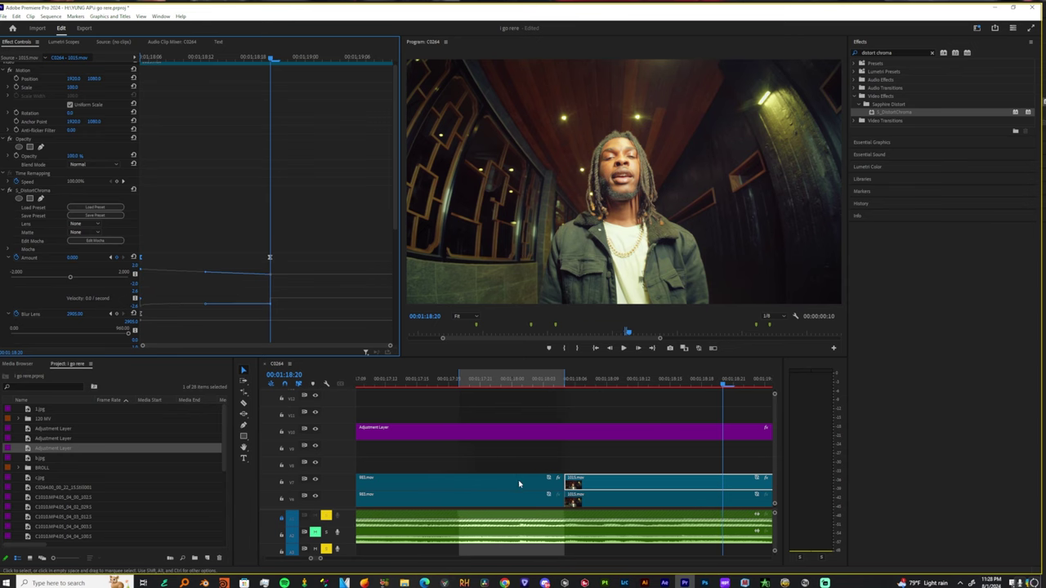
click(543, 385)
drag(571, 394, 710, 416)
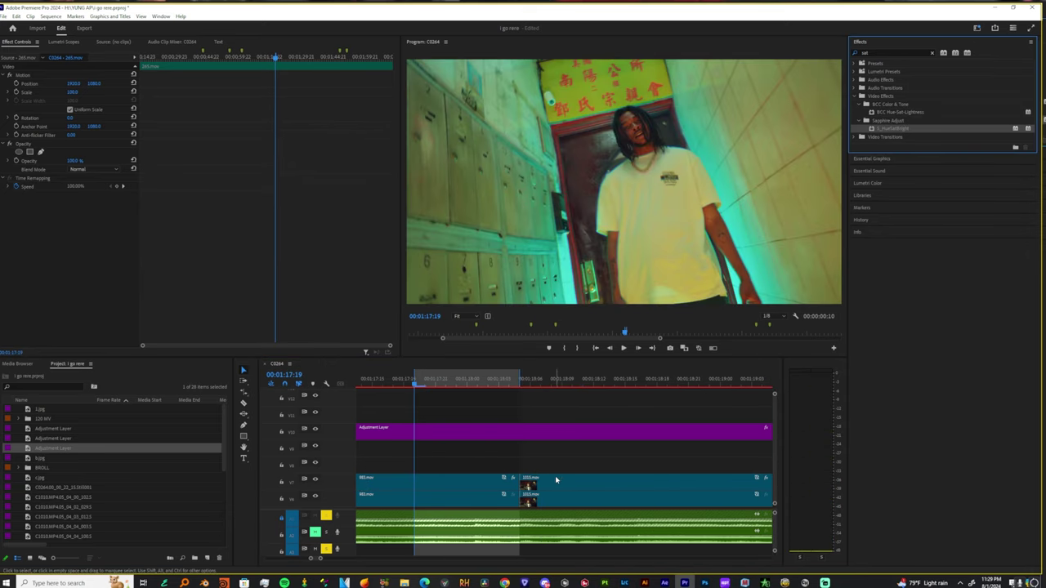
scroll(556, 480, up, 2)
scroll(556, 480, down, 1)
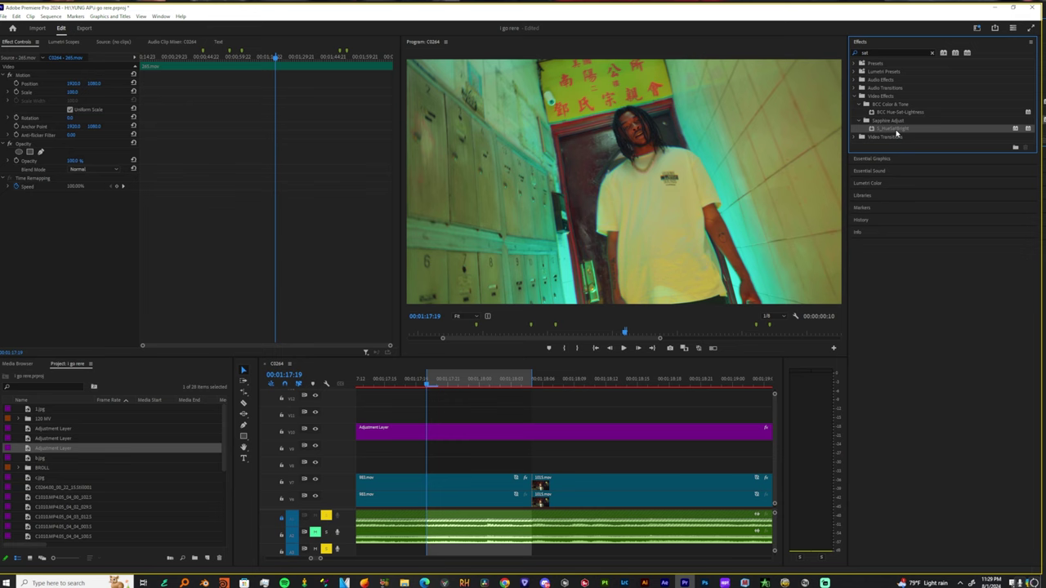
drag(893, 129, 445, 485)
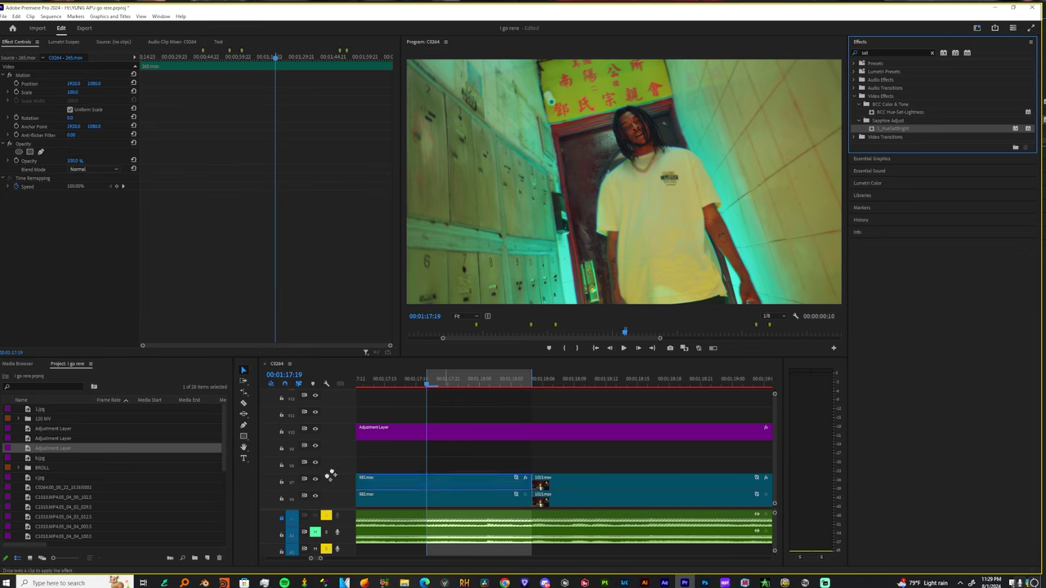
drag(330, 475, 375, 482)
Collapse S_DistortChroma and enable keyframing for S_HueSatBright's Brightness at 00:01:17:16, keeping the value at 1
scroll(282, 256, down, 1)
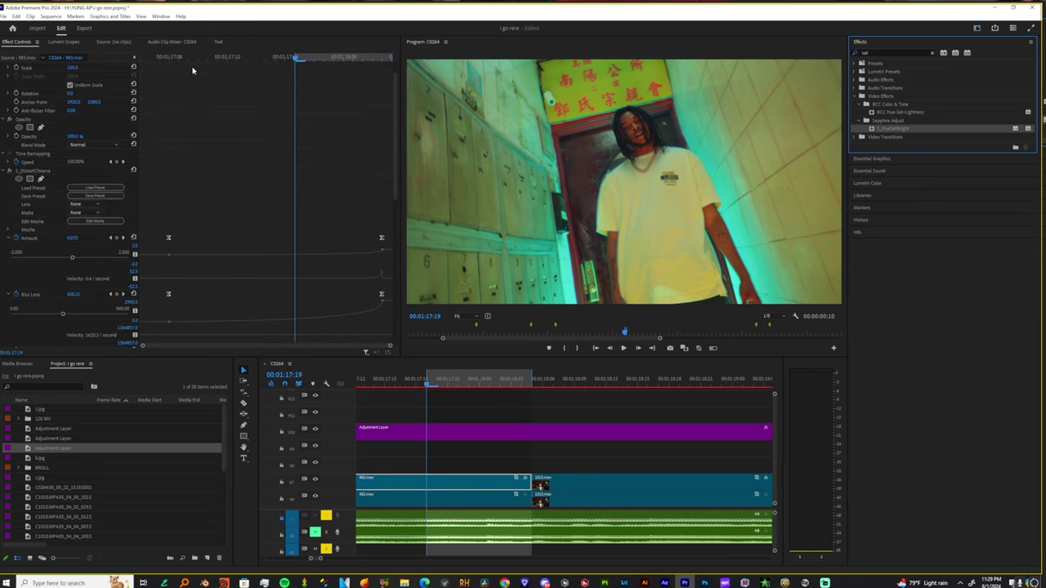
drag(175, 58, 263, 68)
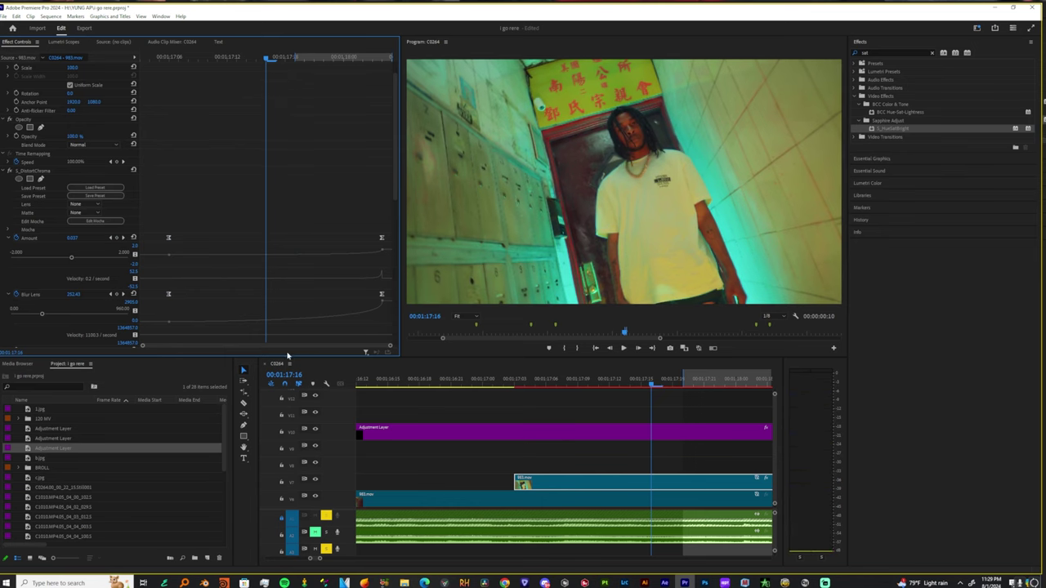
scroll(219, 299, down, 1)
click(3, 139)
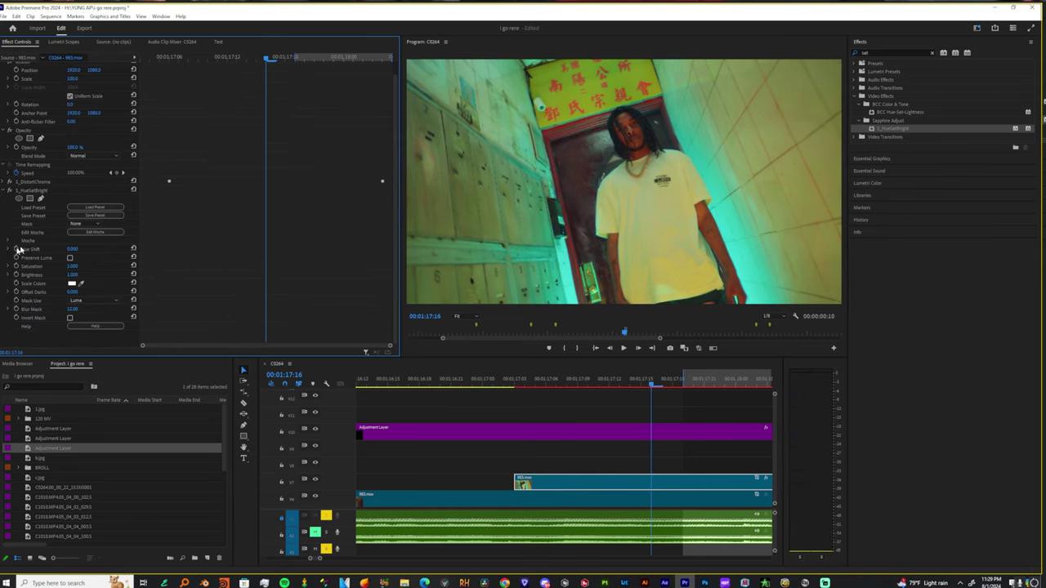
click(16, 275)
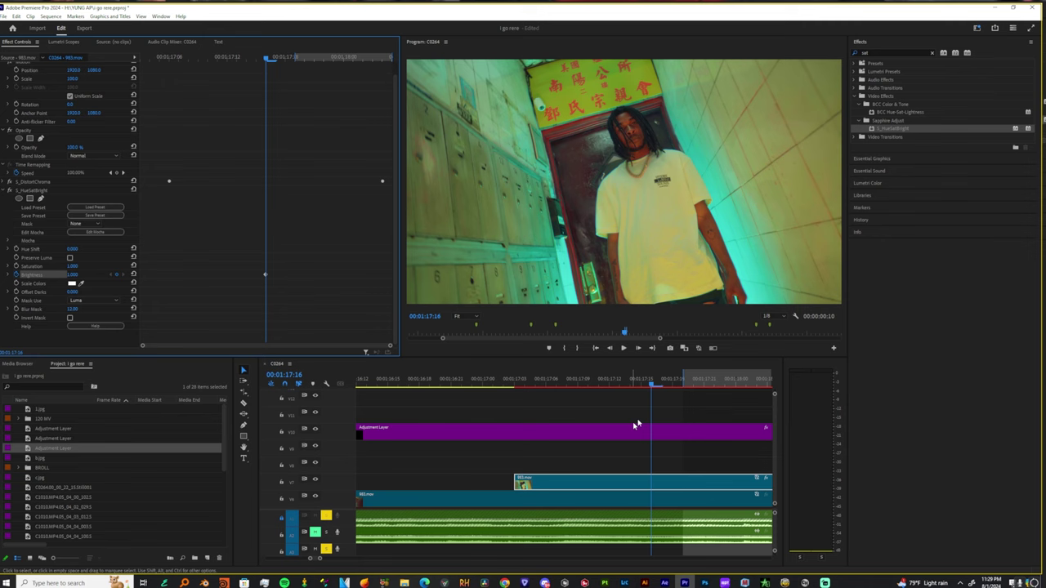
At 00:01:18:04, the last DistortChroma keyframe, raise S_HueSatBright's Brightness to about 8.9
alt+scroll(737, 464, up, 1)
scroll(694, 433, down, 1)
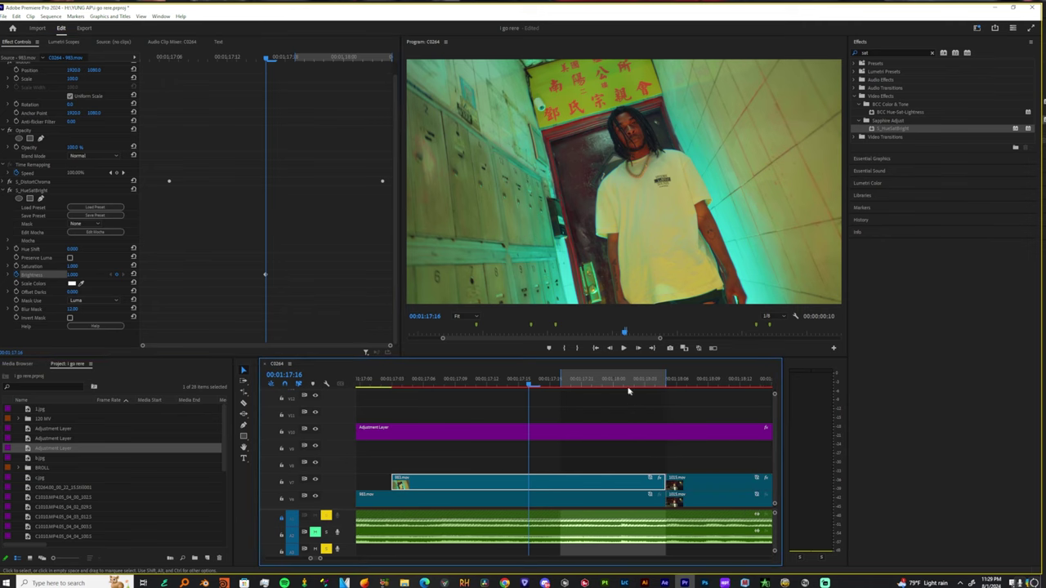
click(634, 383)
drag(634, 383, 656, 382)
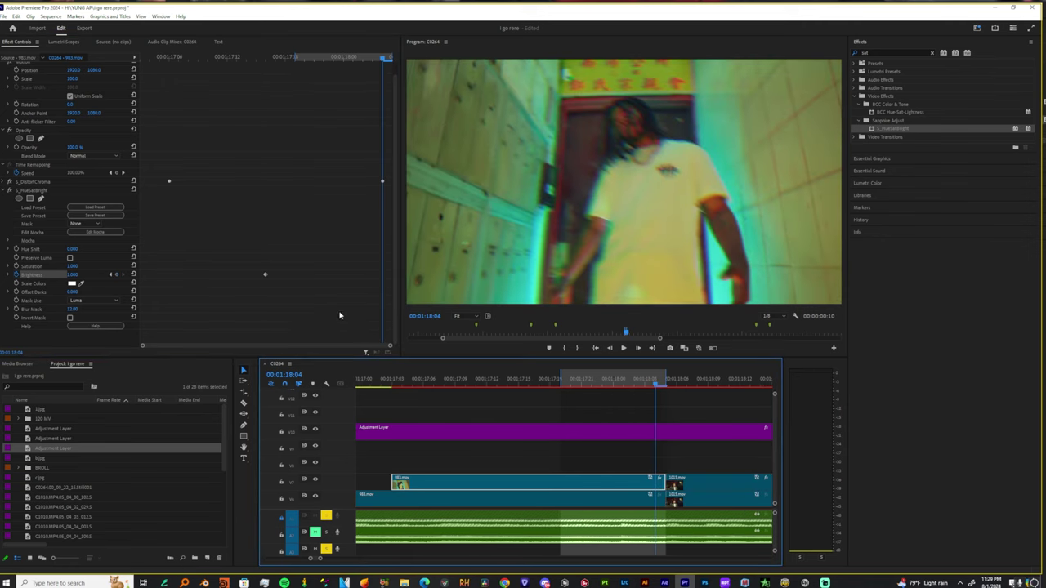
click(76, 276)
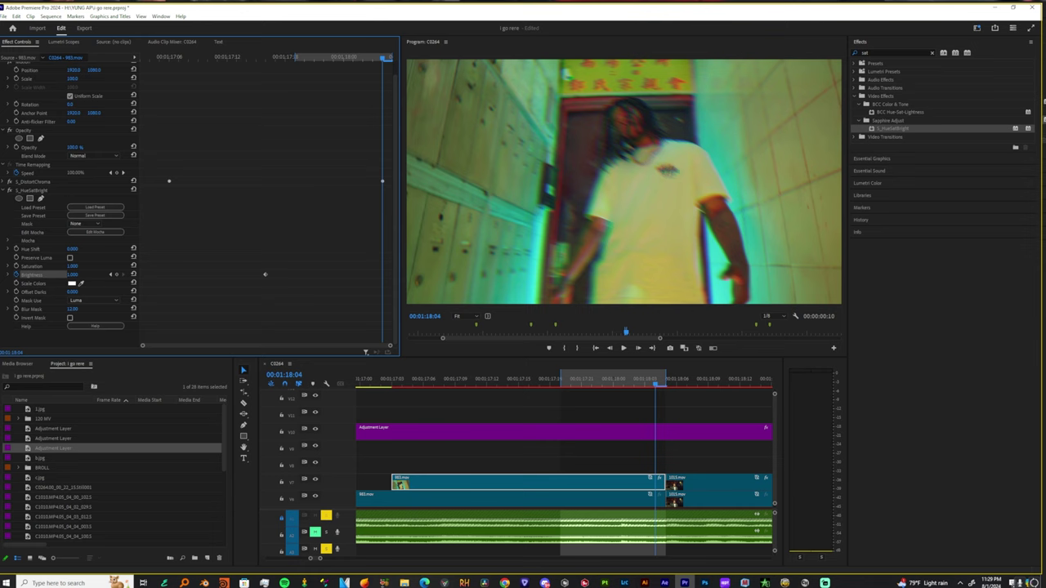
drag(75, 276, 126, 277)
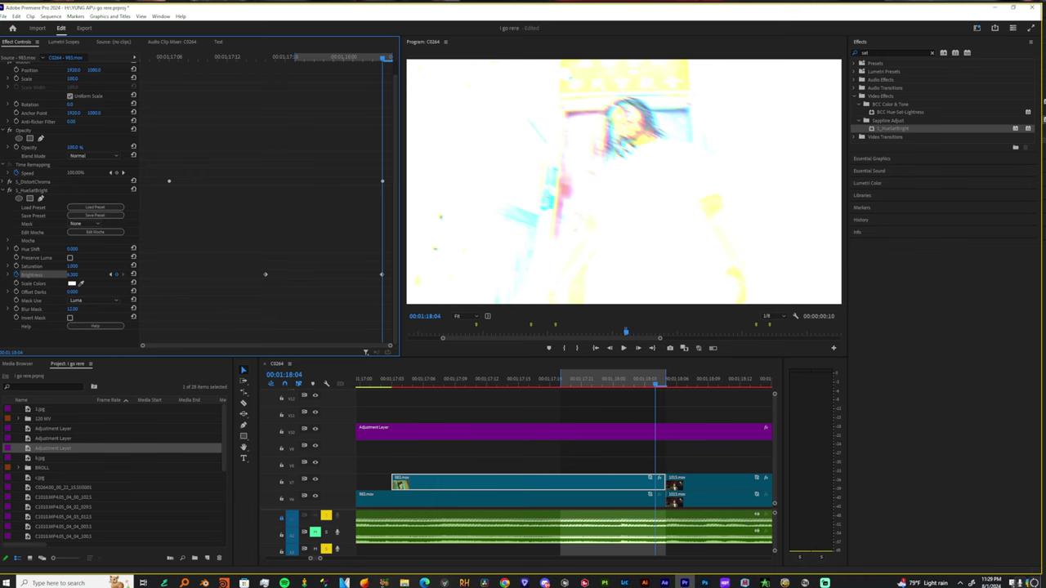
drag(73, 275, 96, 274)
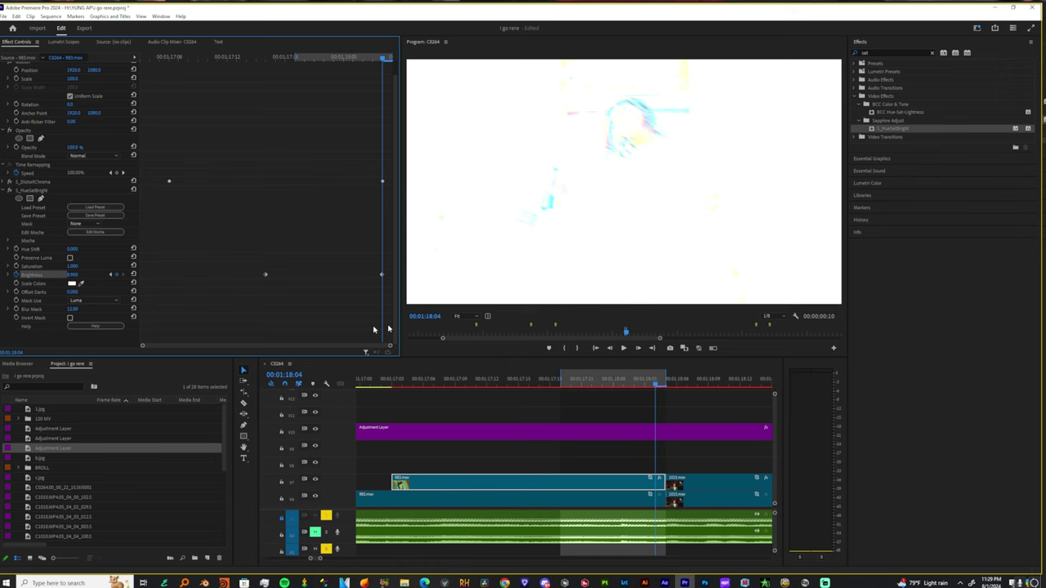
Select both Brightness keyframes and apply Ease Out to them
scroll(683, 477, down, 3)
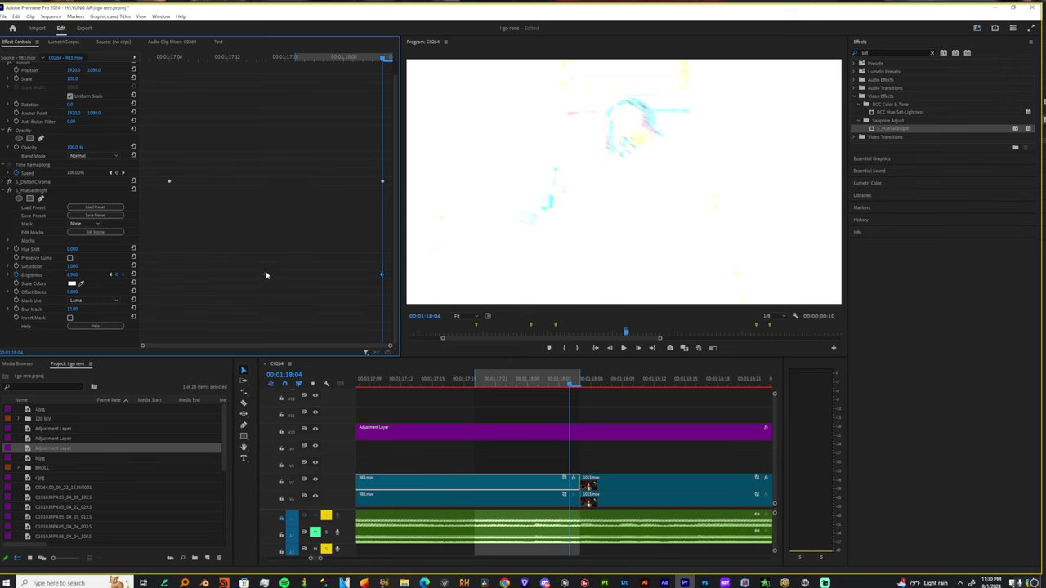
right_click(265, 275)
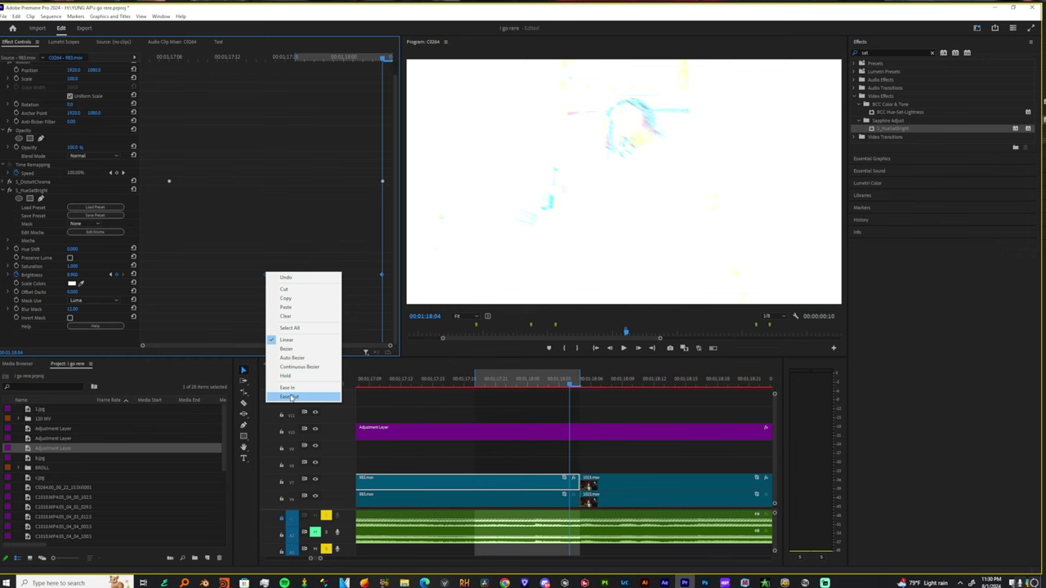
click(291, 397)
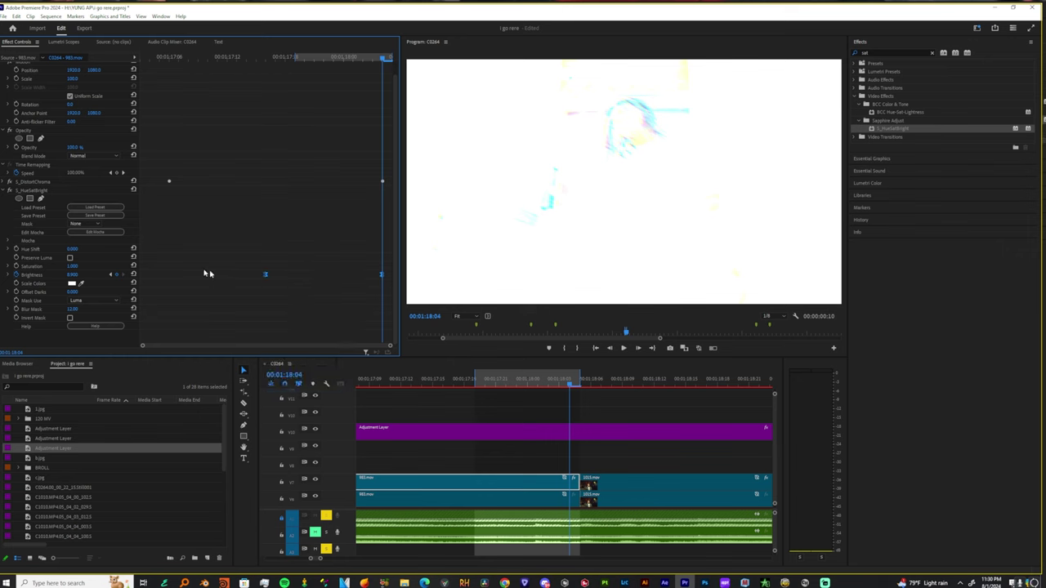
Show the Brightness graph and stretch its starting handle toward the last keyframe for a late, steep rise
click(10, 276)
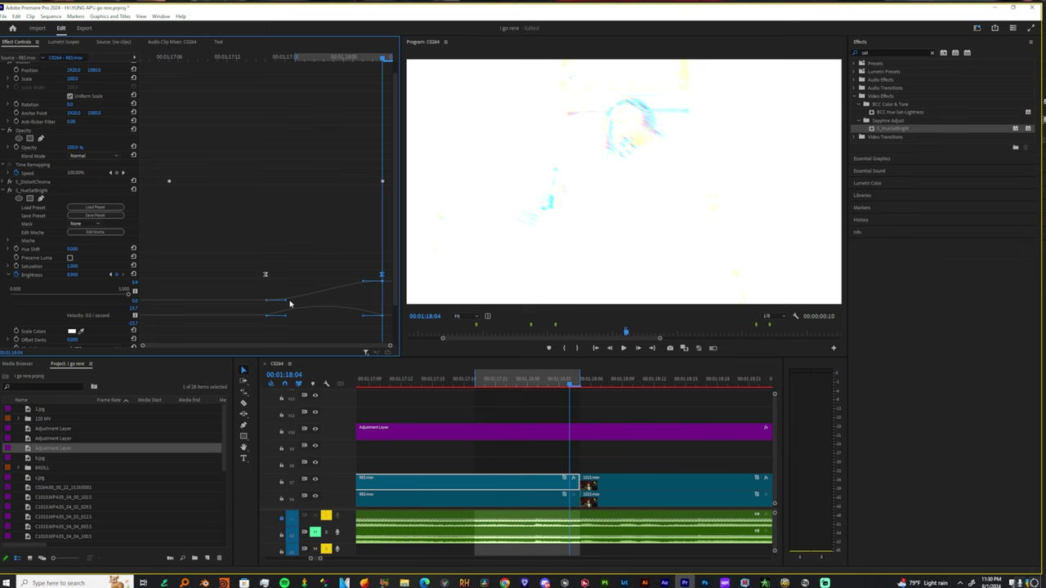
drag(288, 303, 486, 378)
click(518, 487)
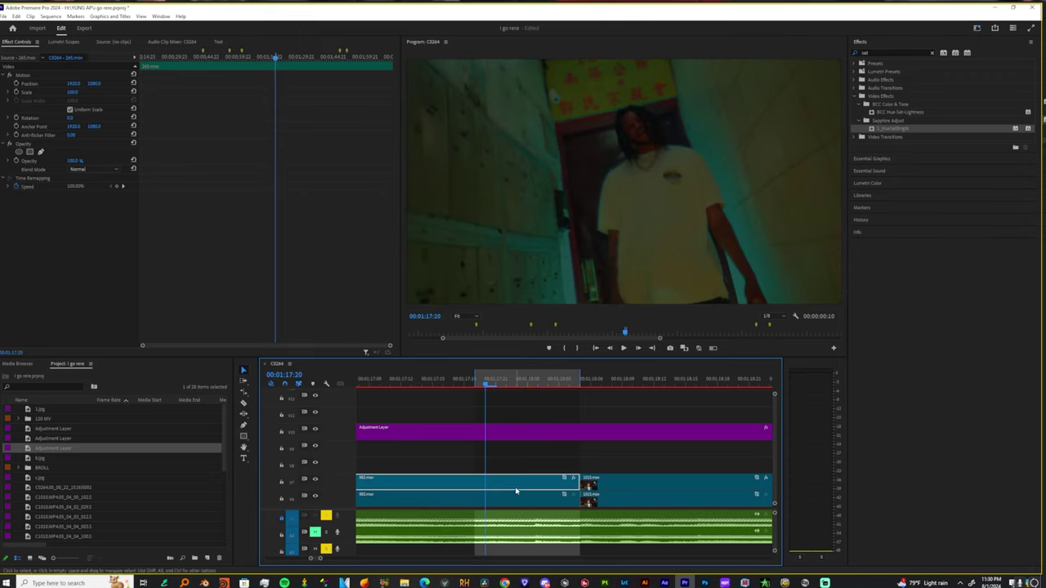
Refine the starting ease handle of the Brightness graph on the upper clip before the cut and play back the result
drag(352, 286, 420, 352)
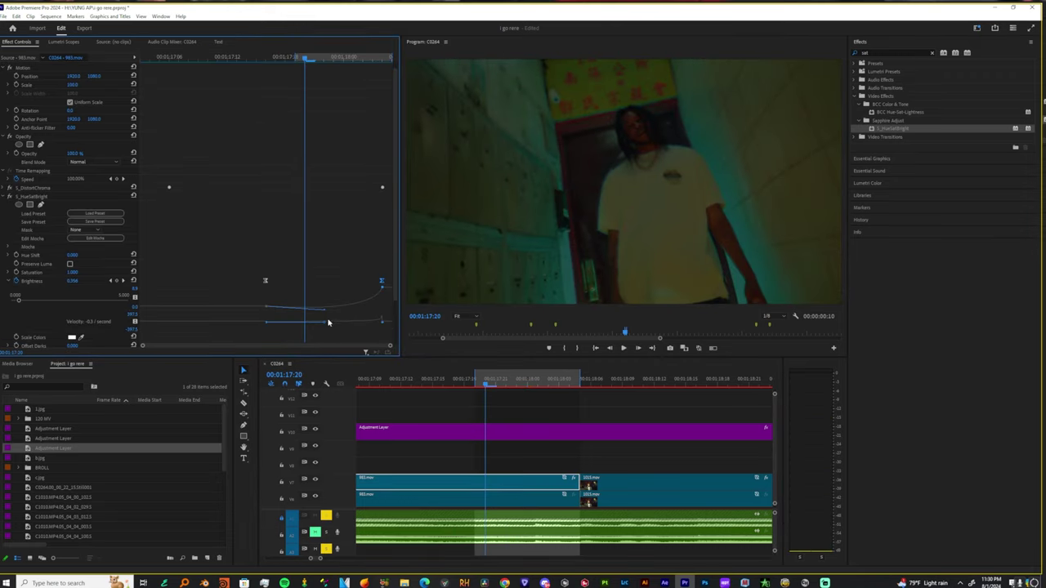
drag(323, 311, 317, 307)
key(space)
key(space)
click(572, 421)
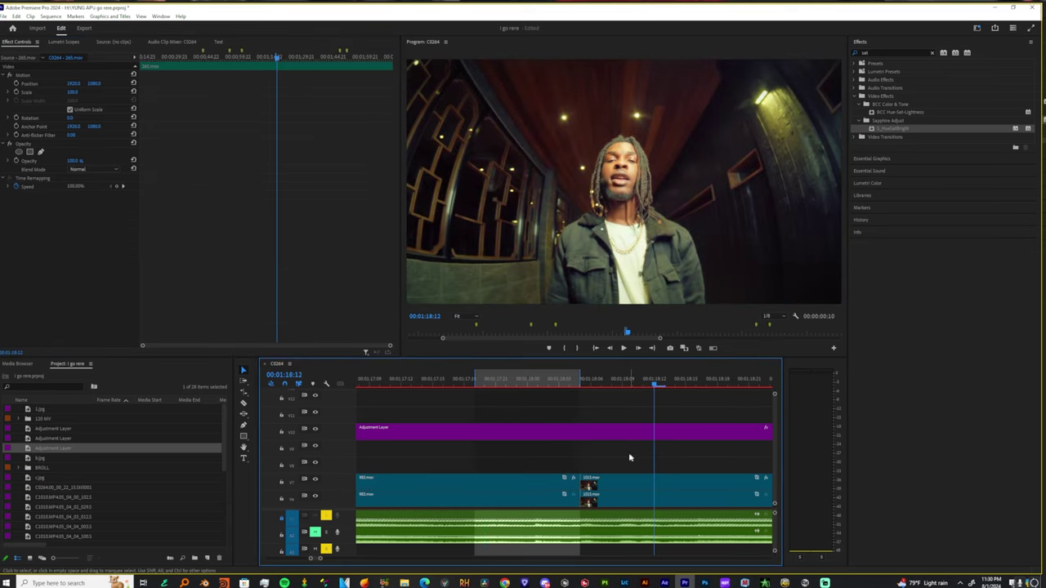
Copy S_HueSatBright from the upper clip before the cut onto the upper clip after it, with the playhead at 00:01:18:05
scroll(626, 458, down, 1)
scroll(626, 459, down, 1)
click(509, 384)
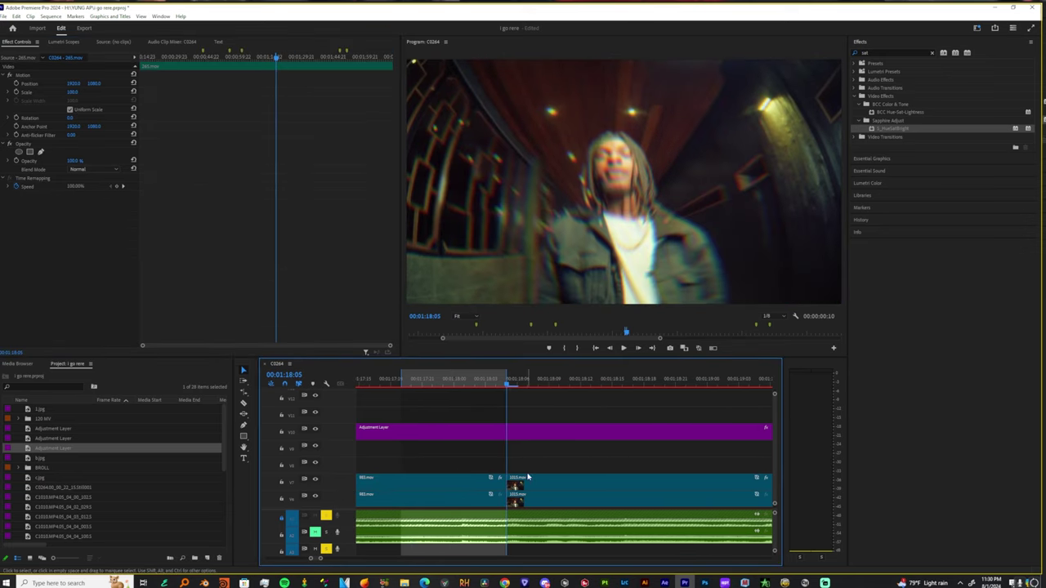
click(482, 484)
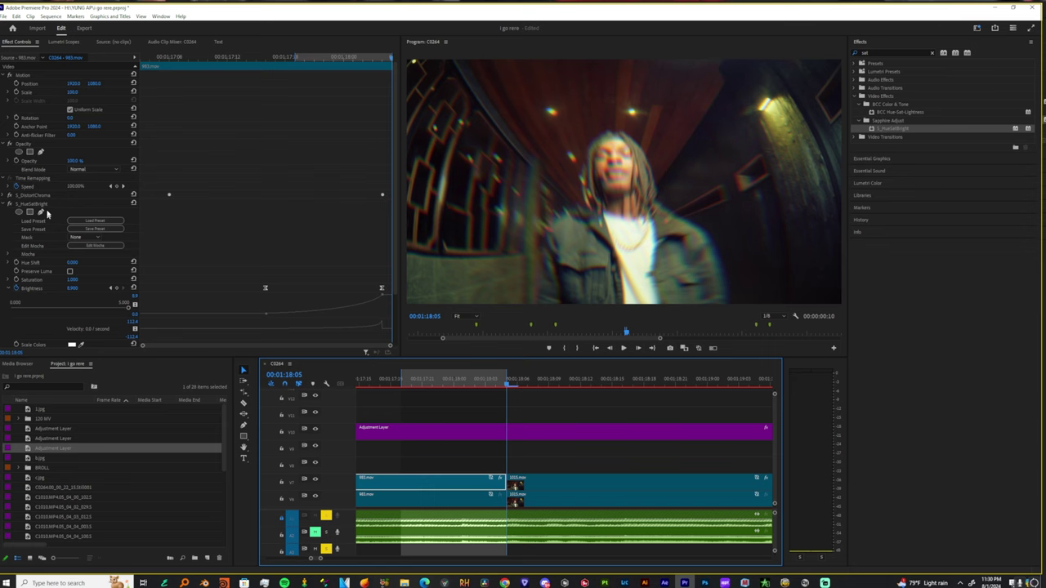
click(42, 204)
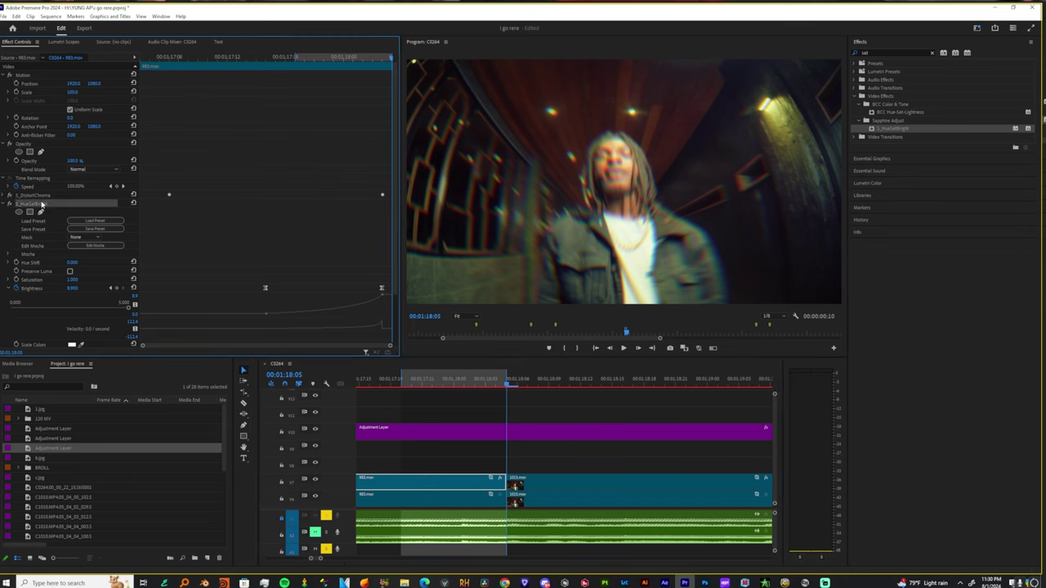
click(529, 485)
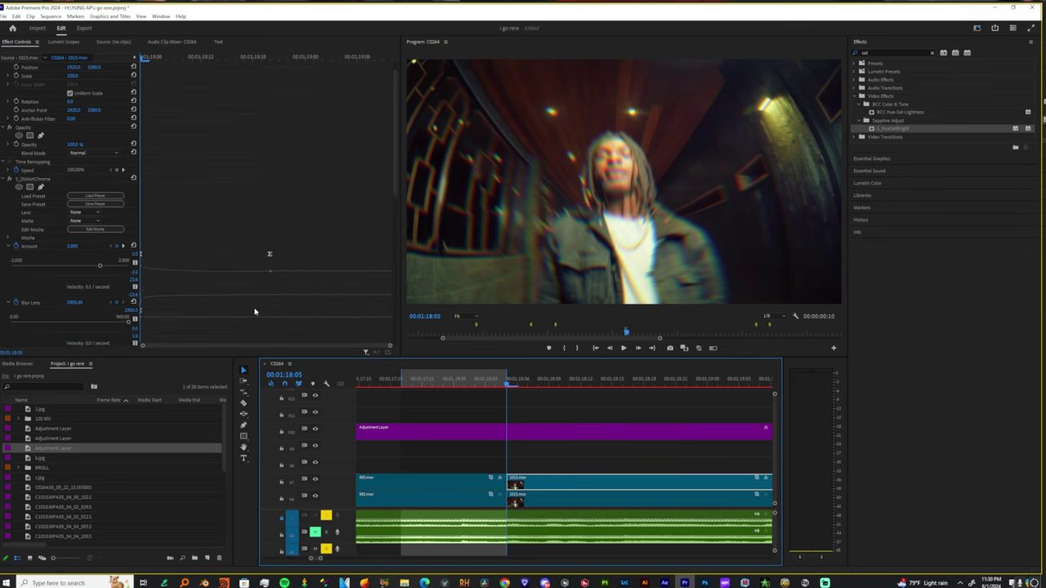
Replace the copied Brightness keyframes on the clip after the cut with a fall from 8.9 at 00:01:18:05 to a lower value
scroll(255, 312, down, 10)
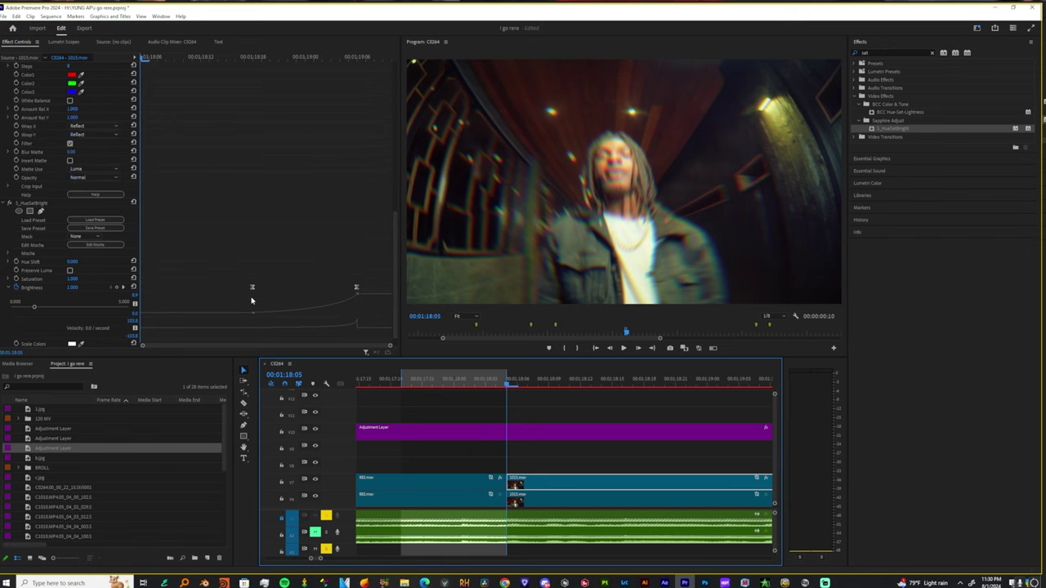
scroll(249, 300, down, 1)
drag(286, 257, 205, 343)
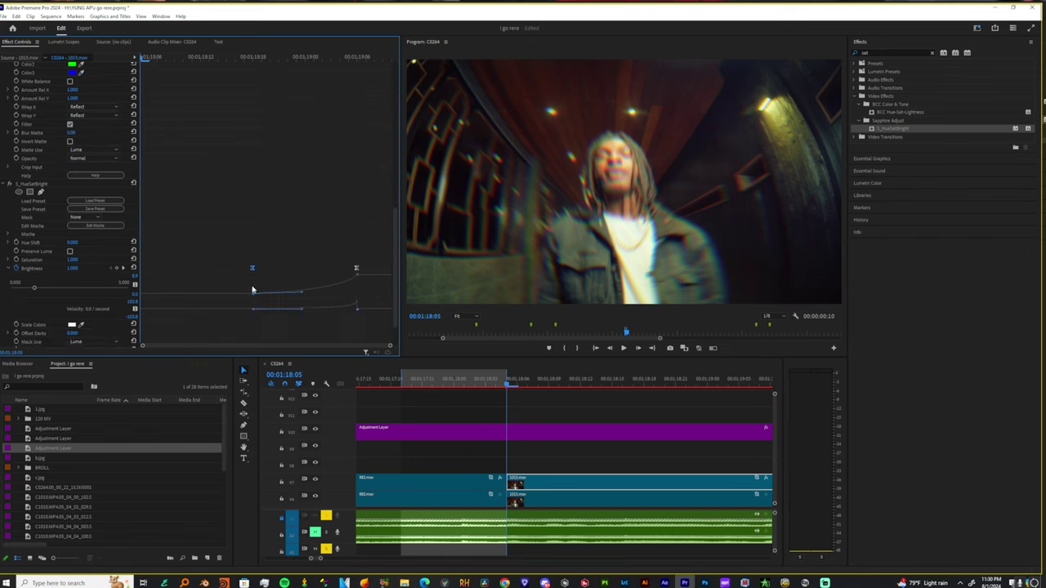
drag(252, 290, 354, 266)
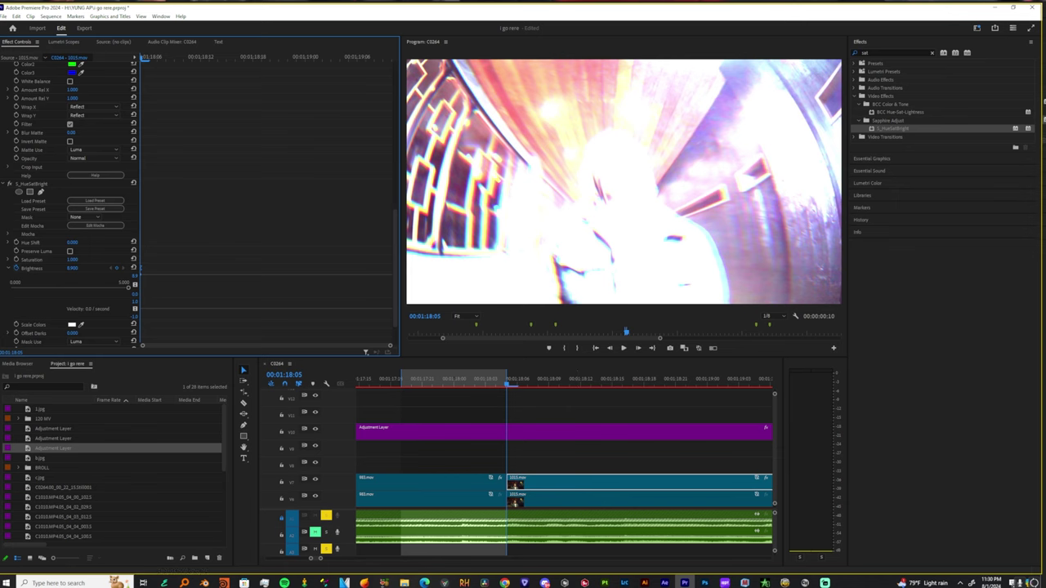
drag(72, 268, 143, 268)
drag(524, 384, 613, 392)
click(75, 270)
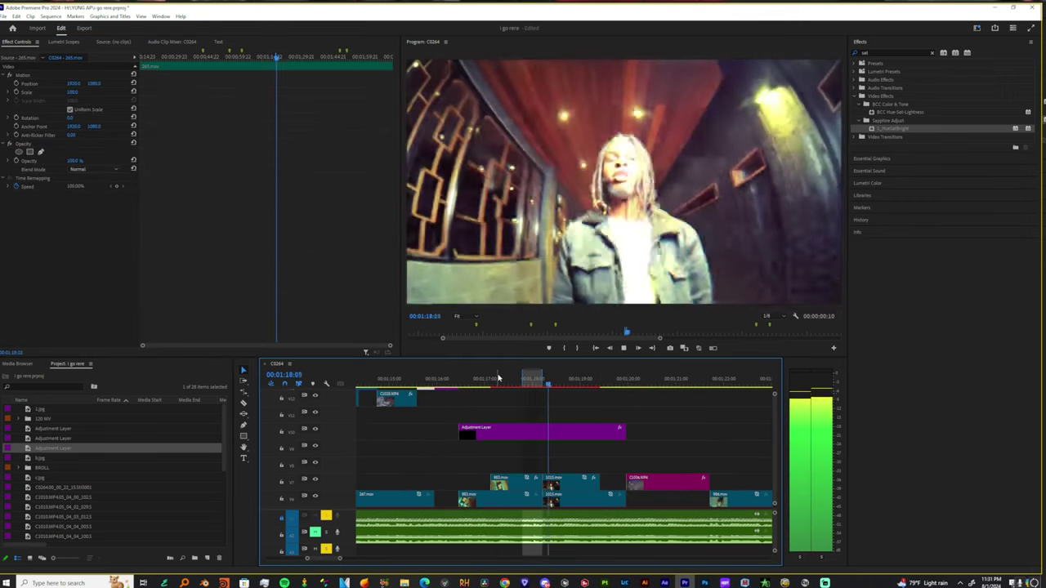
Stop playback and toggle the flicker effect on the adjustment layer above the cut
key(space)
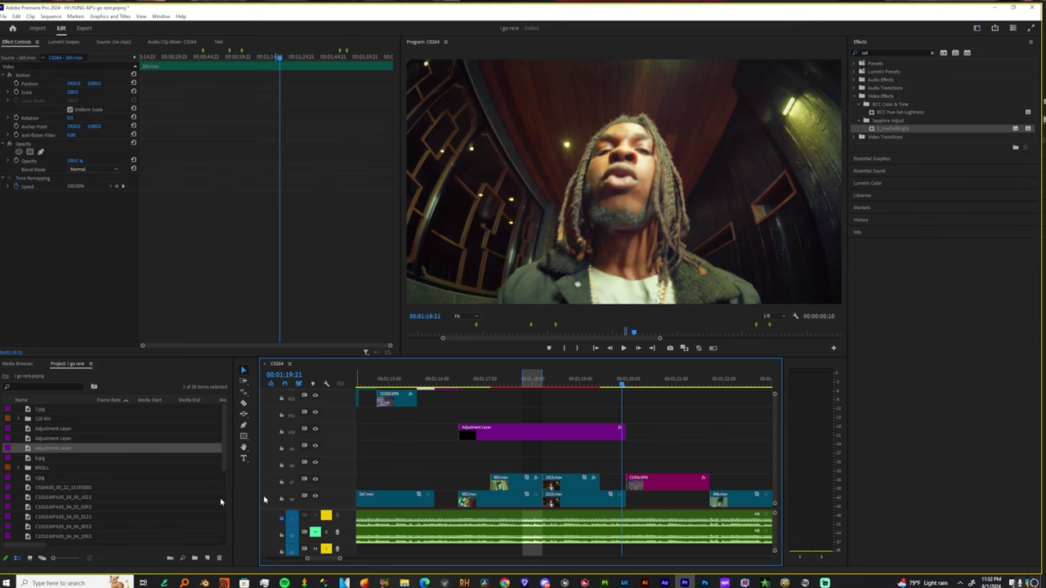
click(479, 433)
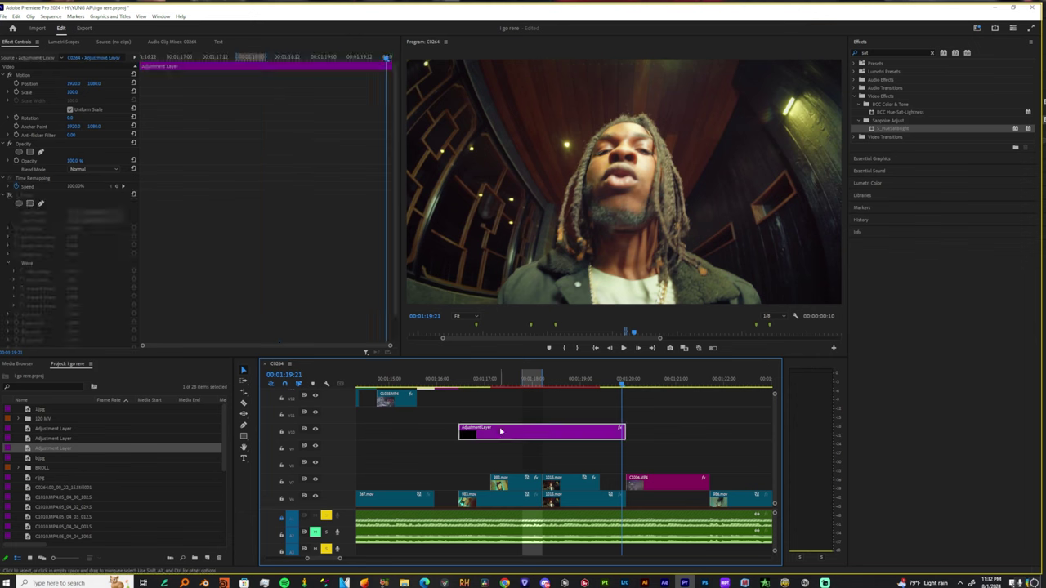
click(10, 195)
Play back the whole transition from about 00:01:16:00 through the cut to review the flicker, blur and flash
click(460, 387)
key(space)
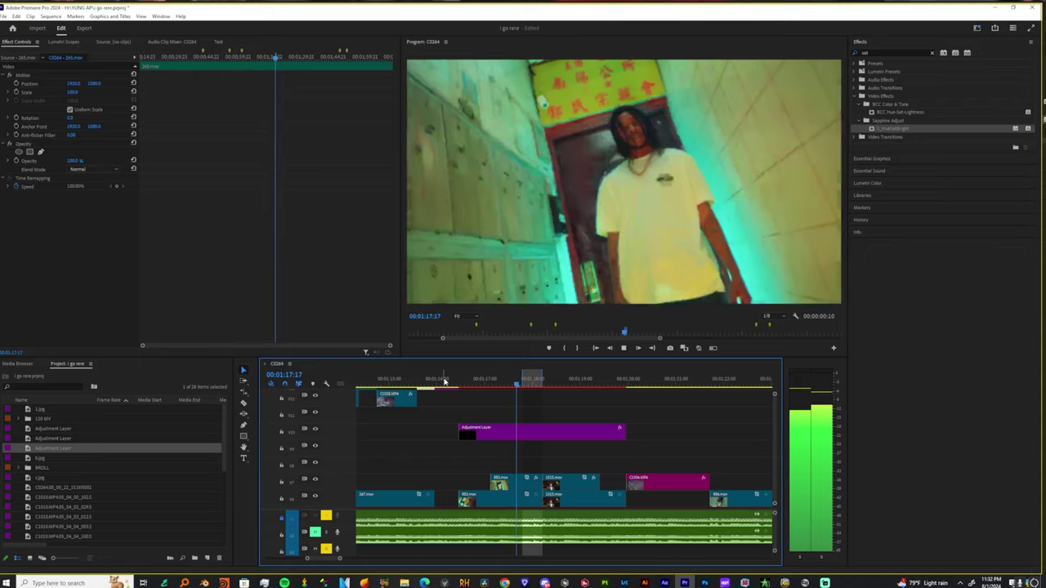
click(439, 380)
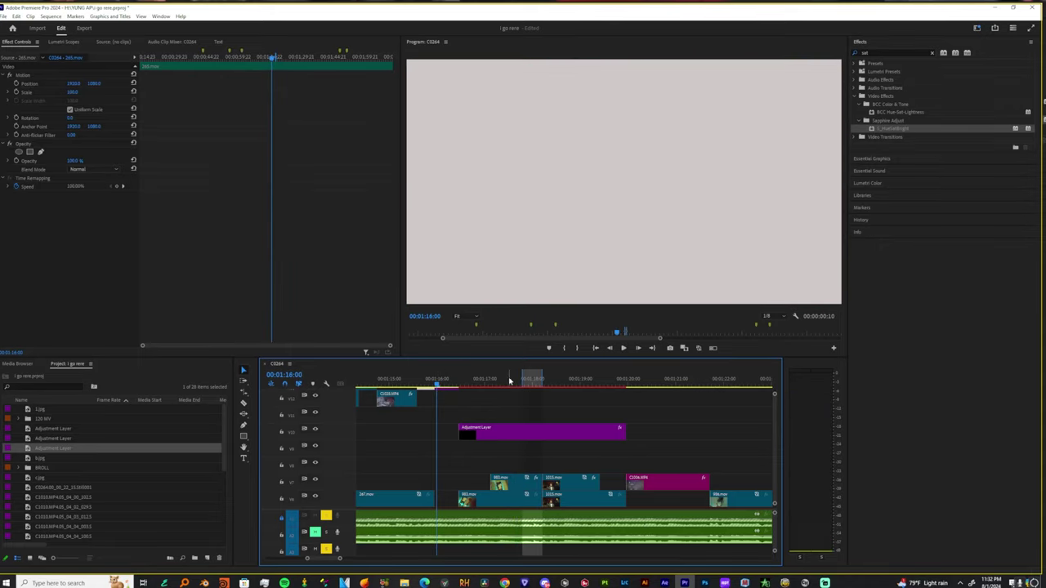
key(space)
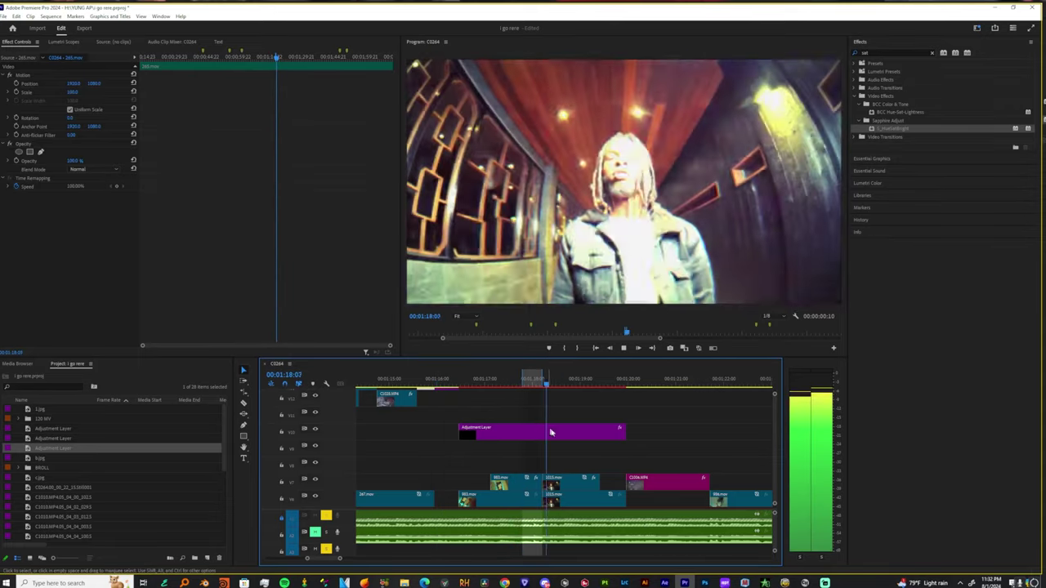
click(481, 381)
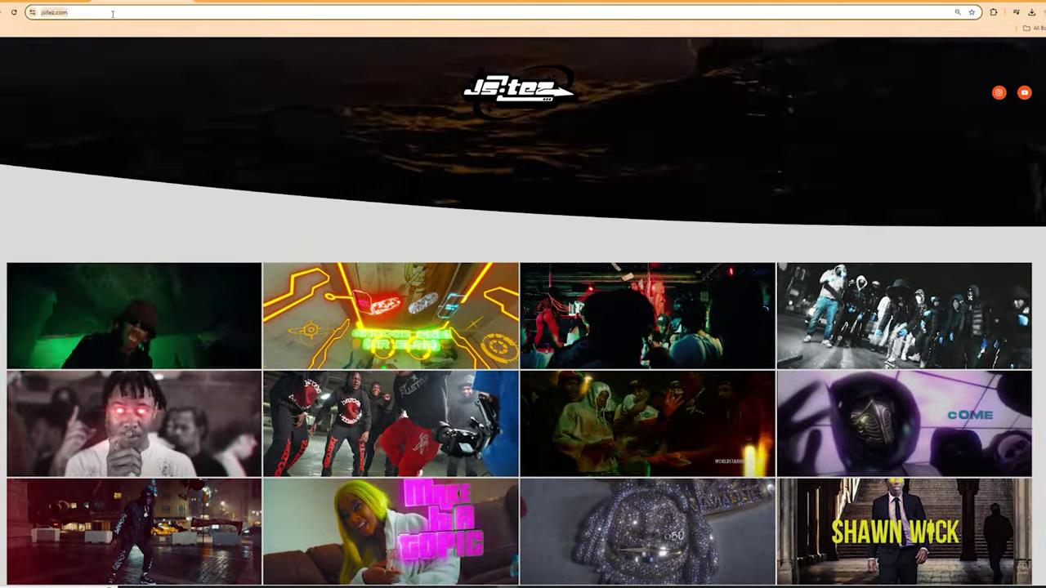
Change the web browser's address from jsitez.com to the jsitez.nyc store and load it
click(112, 12)
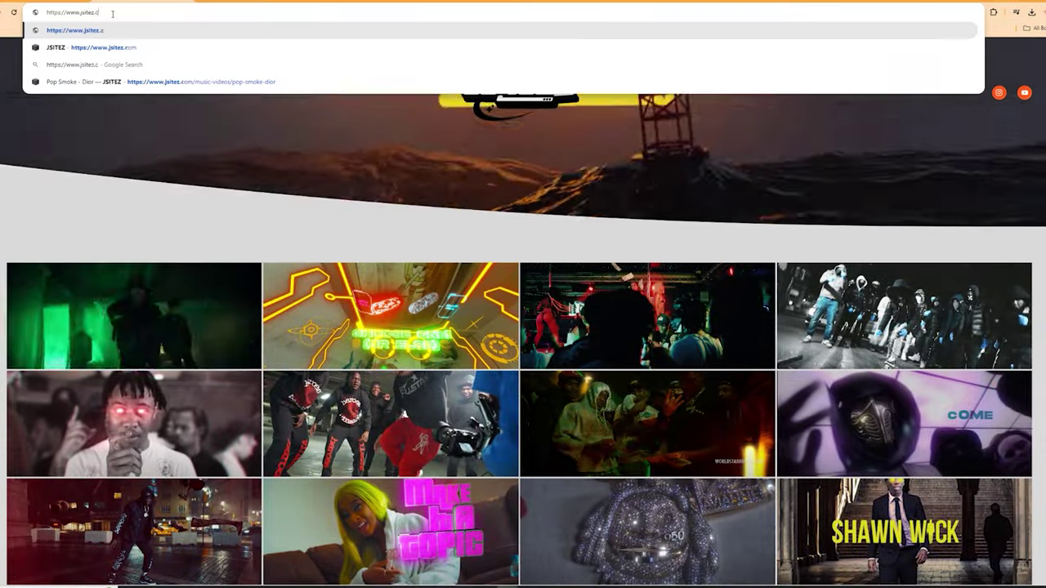
key(BackSpace)
key(BackSpace)
text(c)
key(Return)
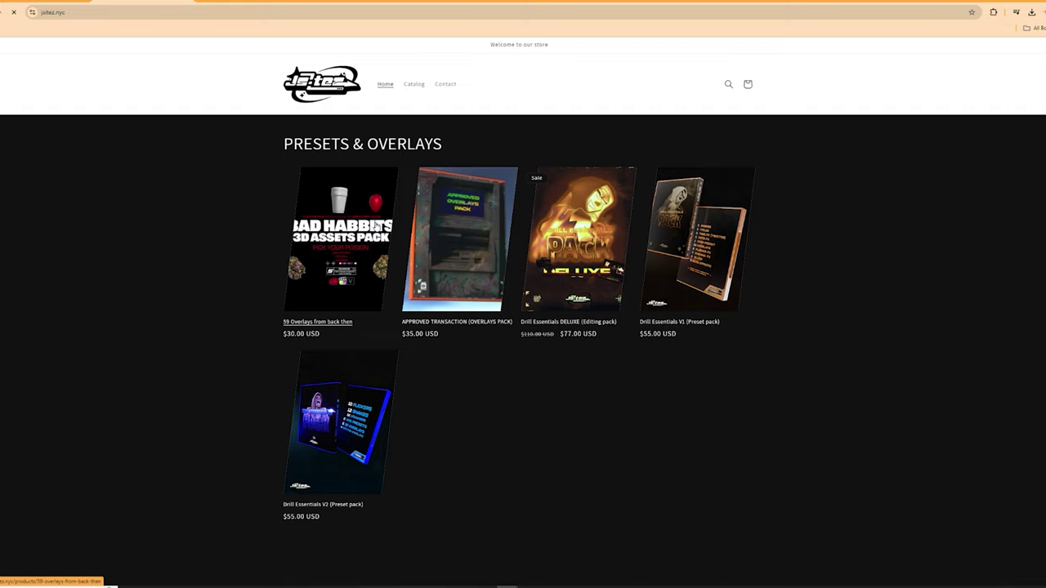
View the product pages for 59 Overlays from back then and APPROVED TRANSACTION (OVERLAYS PACK), returning to the store's home page after each
click(377, 227)
scroll(488, 369, down, 10)
scroll(488, 369, up, 10)
click(344, 90)
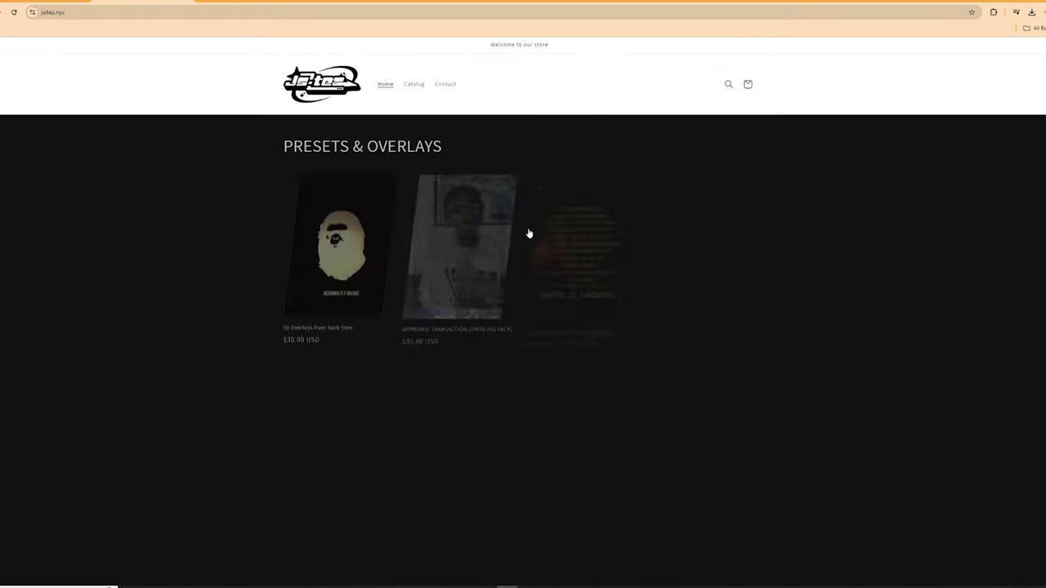
click(507, 237)
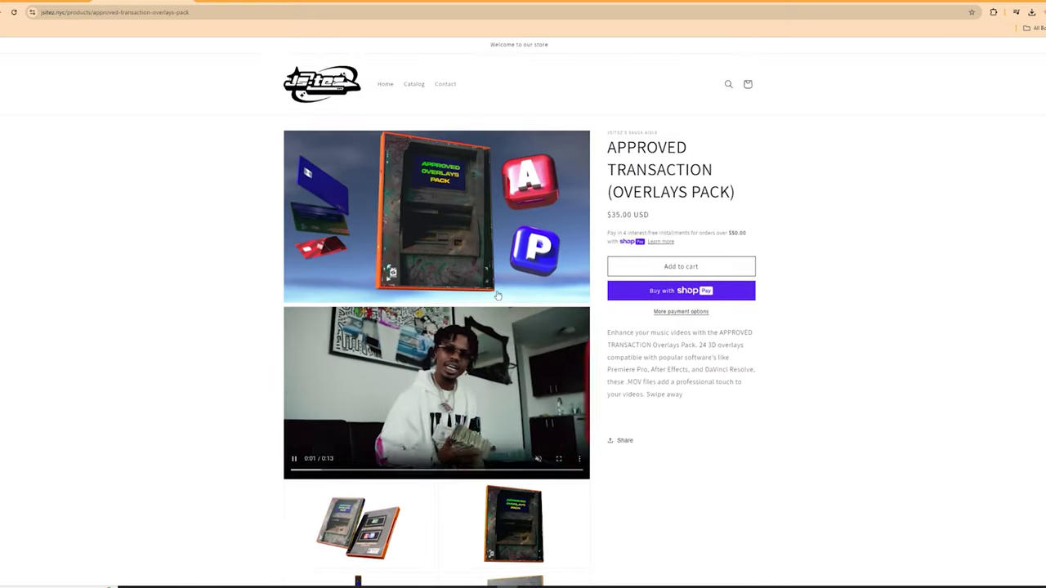
key(alt+Left)
View the Drill Essentials DELUXE and Drill Essentials V1 product pages, returning to the store's home page after each
click(551, 299)
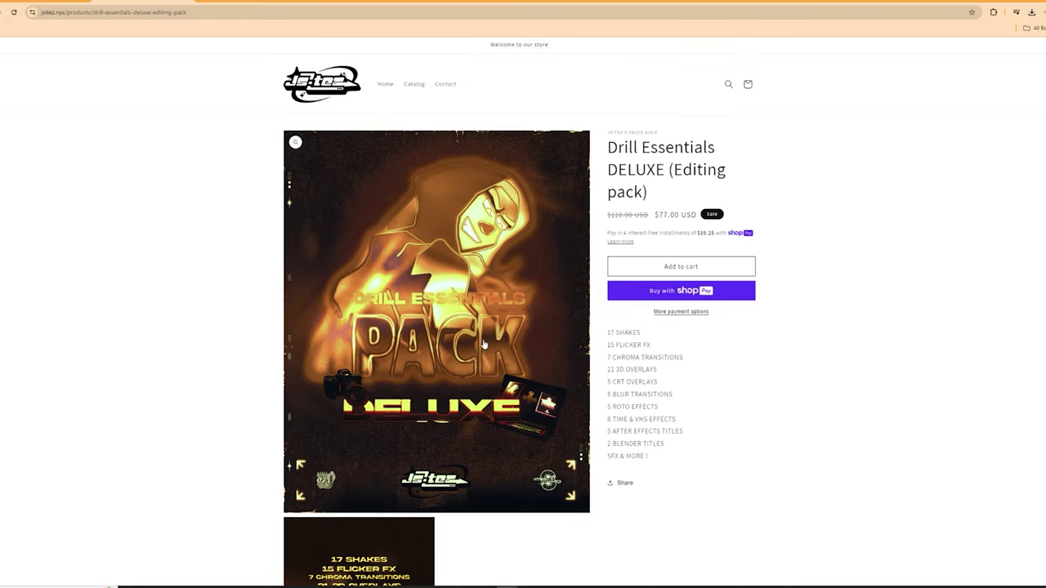
key(alt+Left)
click(658, 260)
key(alt+Left)
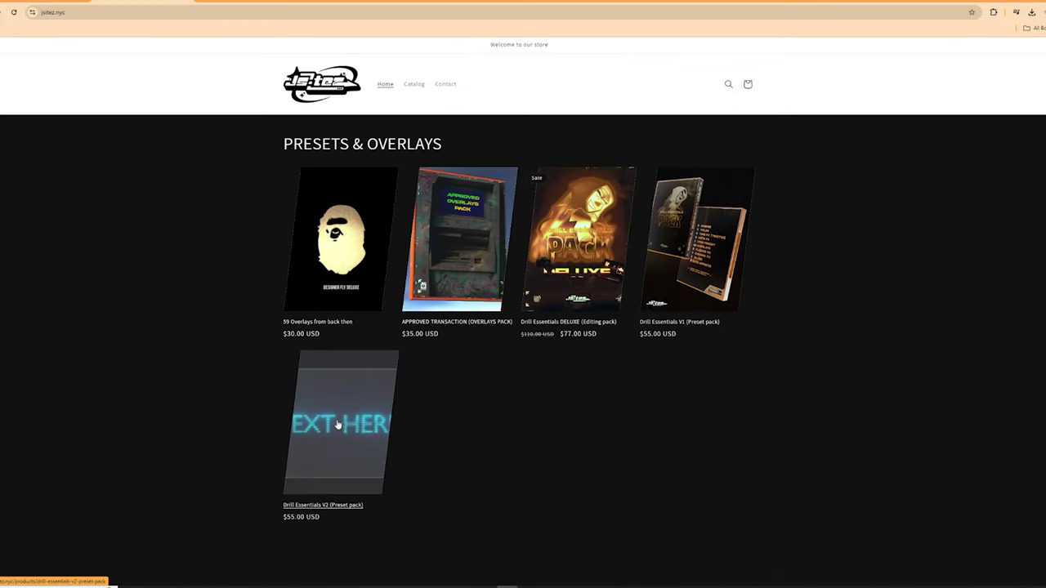